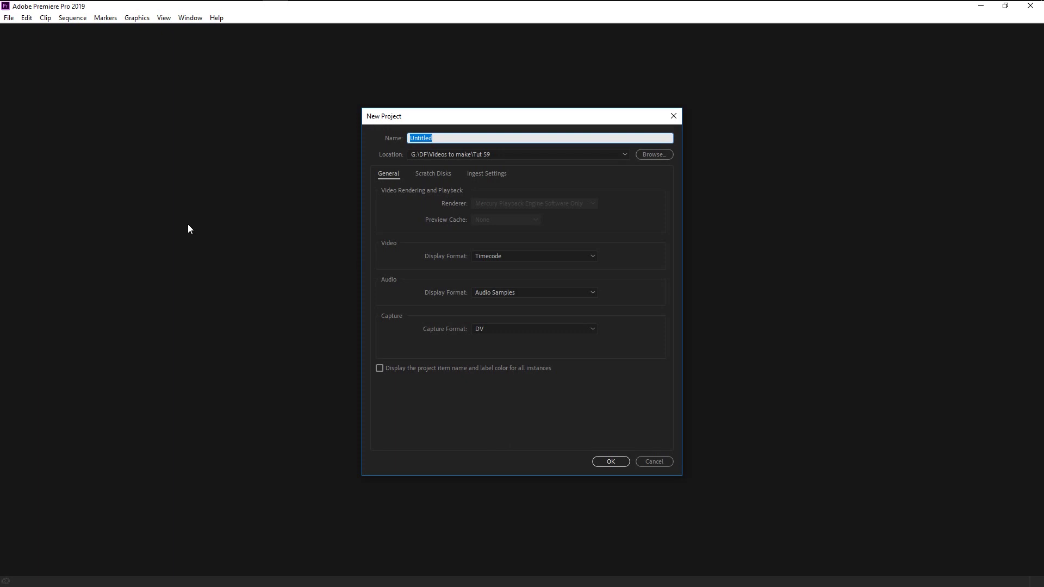
Create the project "old video tape" and import People Enjoying The Winter Snow.mp4 from the Stock folder.
type("old video tape")
key("Return")
key("alt+Tab")
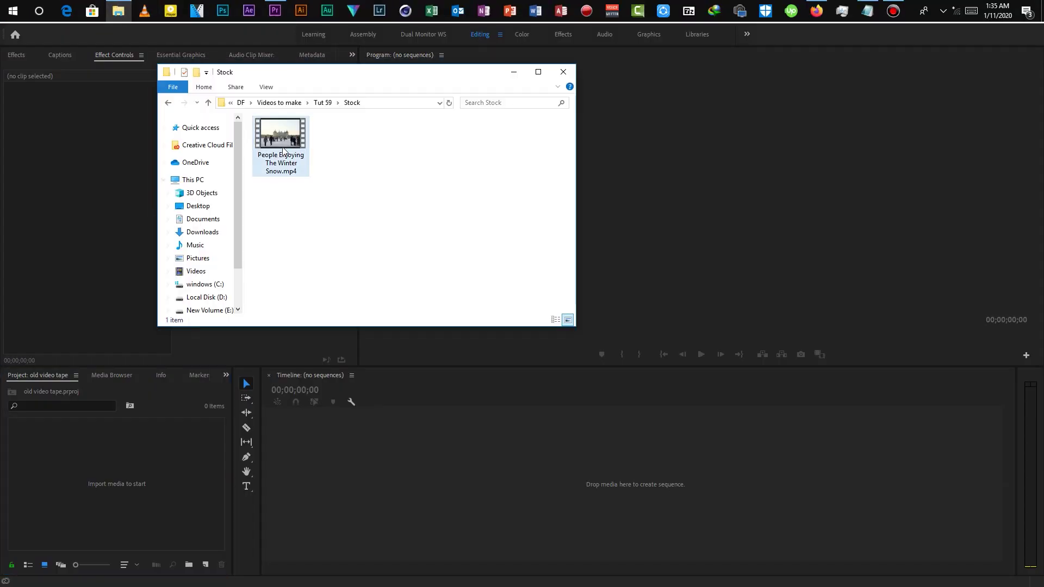
left_click_drag(283, 151, 179, 475)
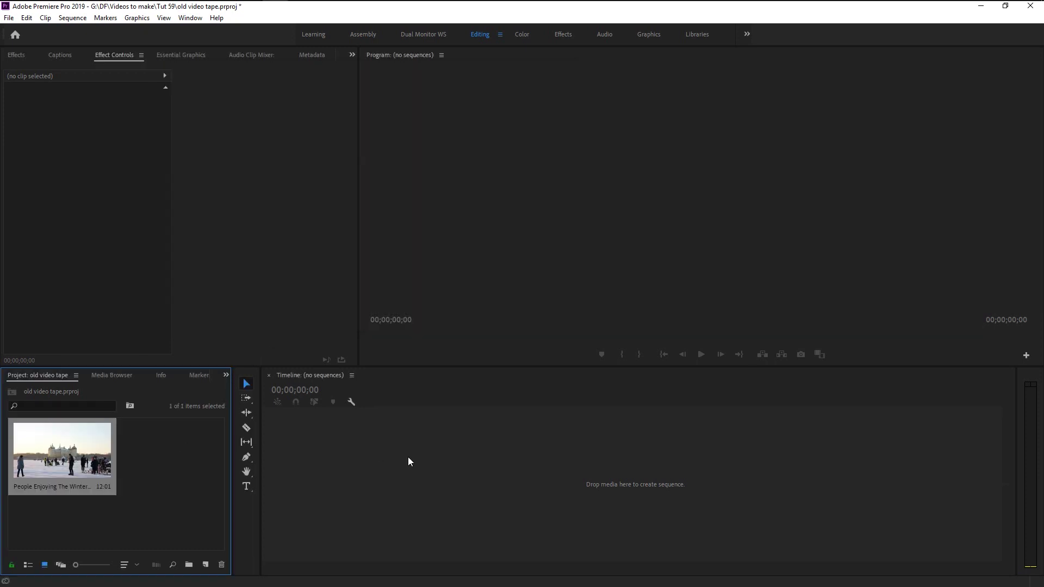
Create a sequence from the winter snow clip, play it through and return the playhead to the start.
left_click_drag(76, 455, 355, 452)
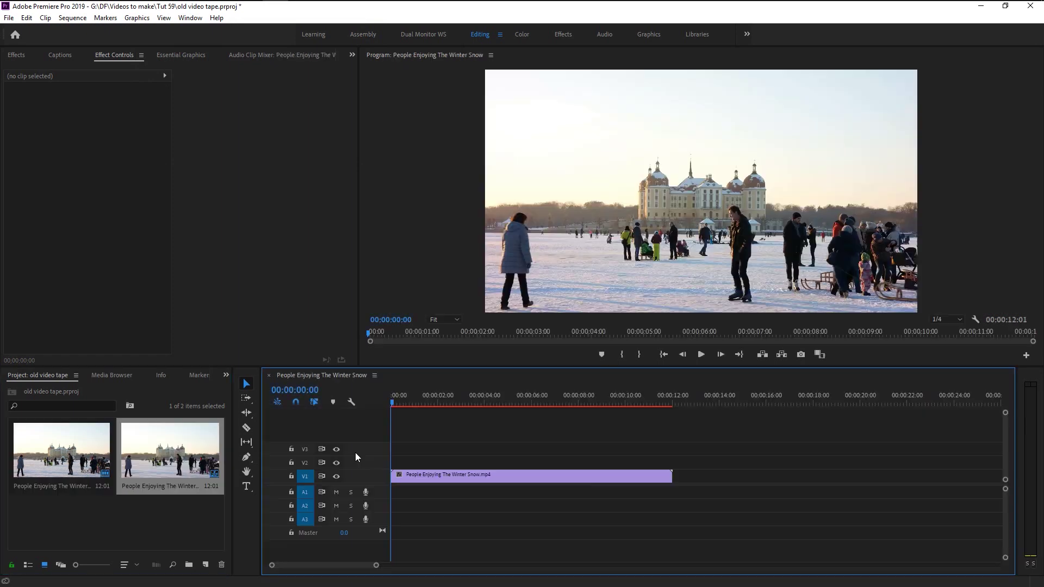
left_click(700, 360)
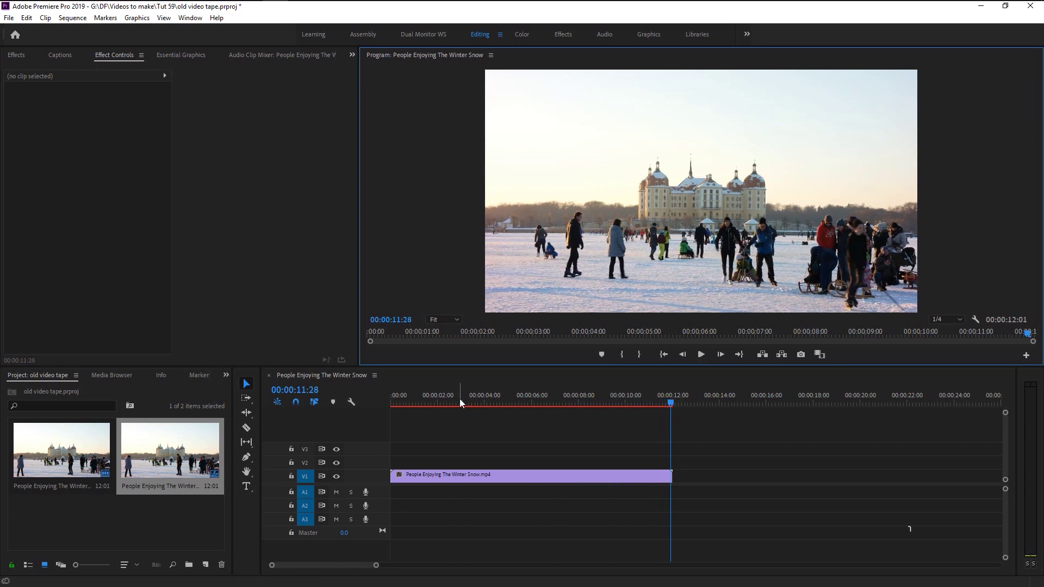
left_click(518, 407)
key("Home")
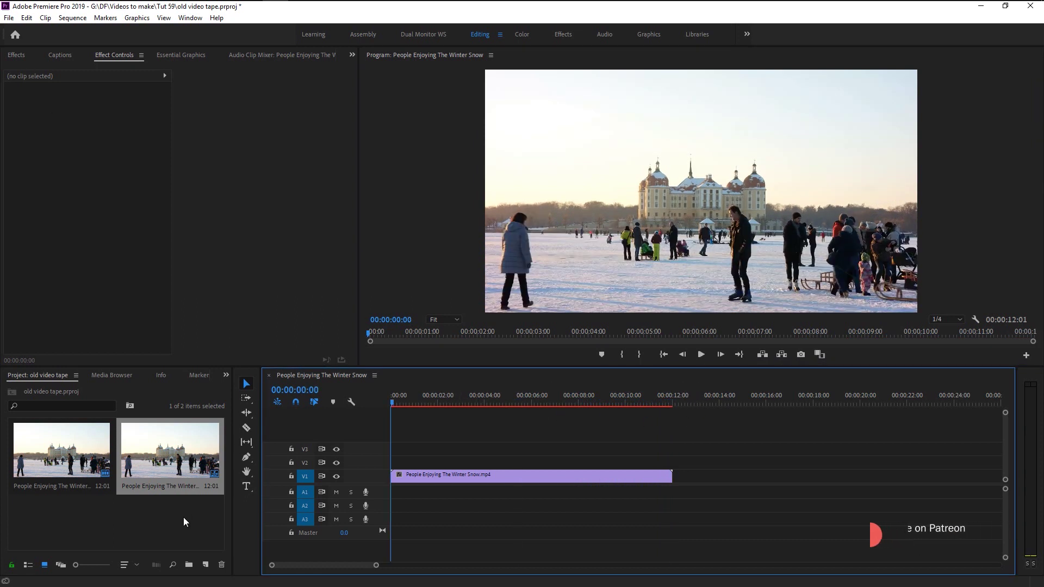
Create a 1920 x 1080 adjustment layer at 29.97 fps and rename it "retro".
left_click(206, 565)
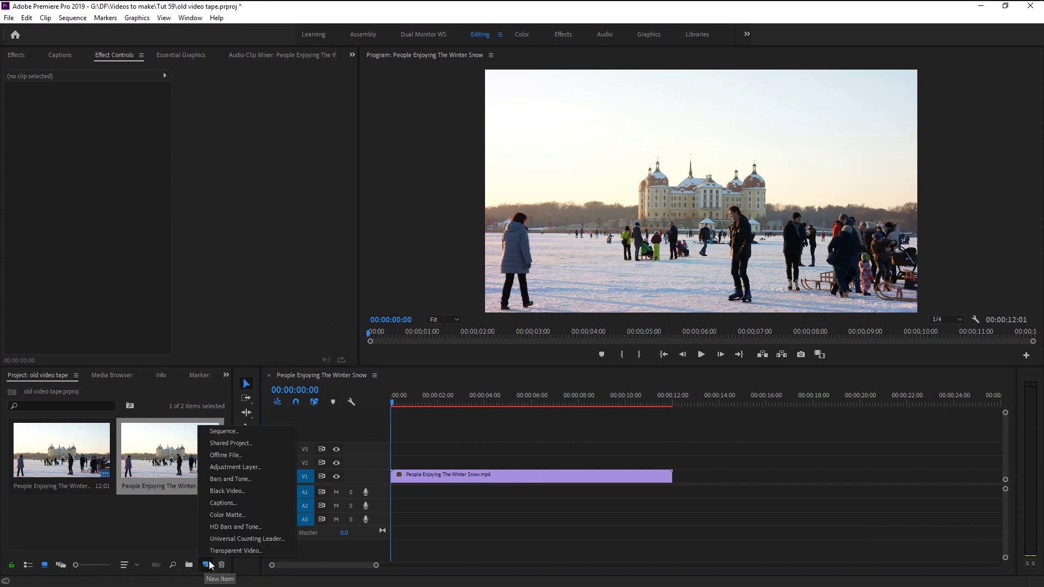
left_click(243, 468)
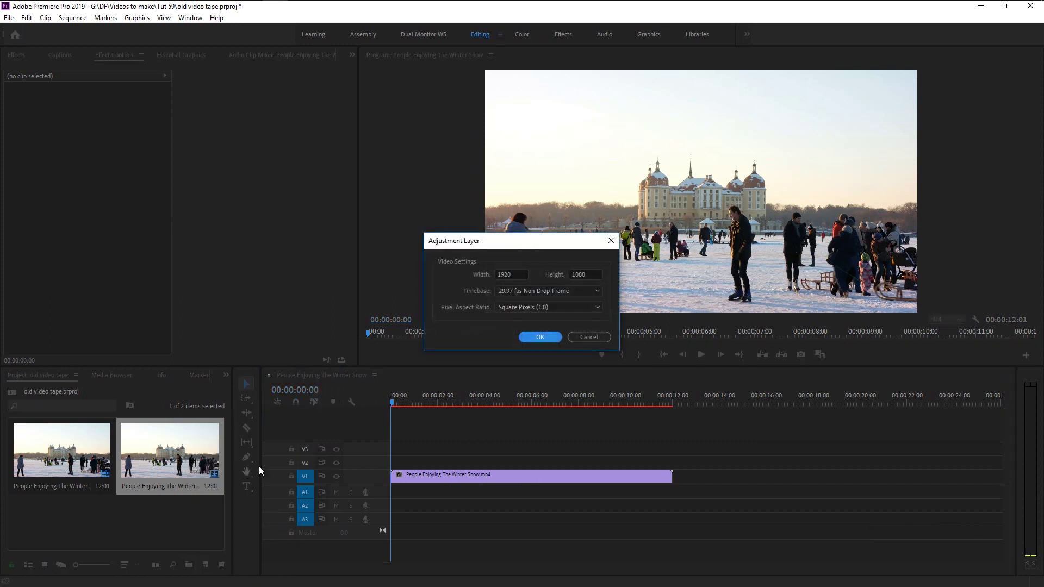
left_click(555, 338)
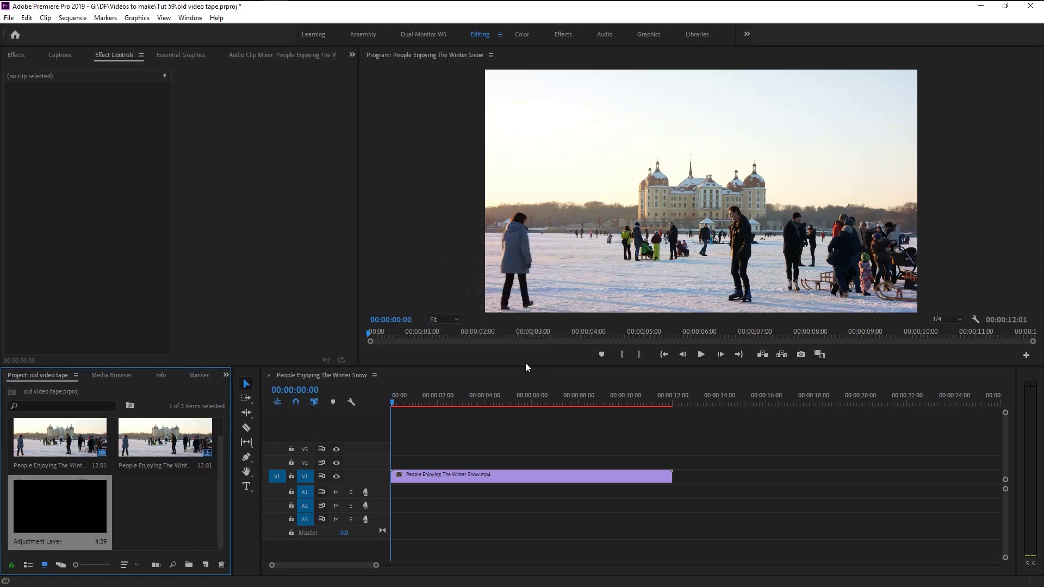
left_click(53, 541)
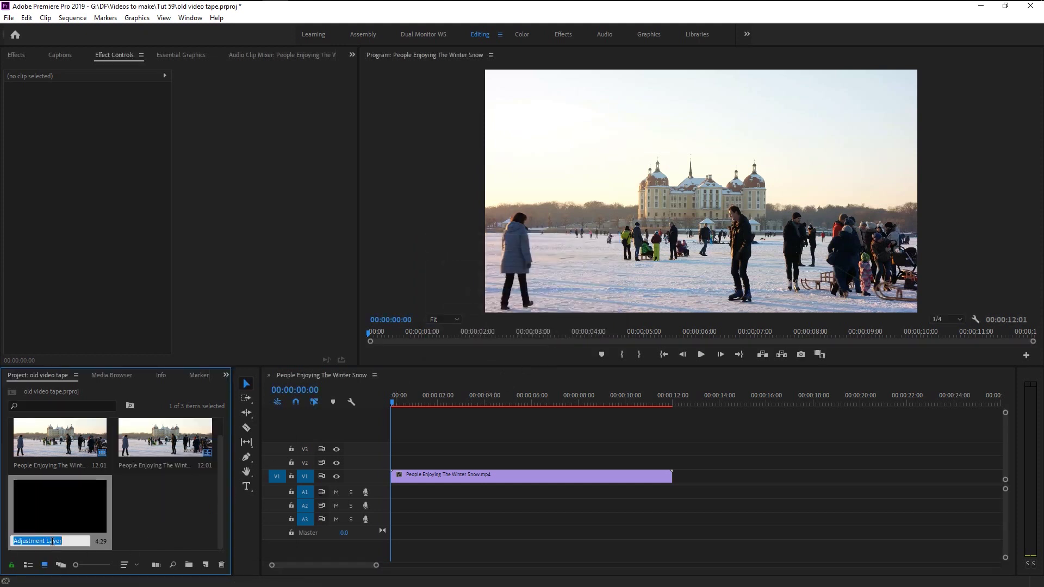
key("BackSpace")
left_click(63, 510)
Lay the retro adjustment layer on V2 over the clip's full length and park the playhead at 00:00:01:10.
left_click_drag(238, 486, 393, 464)
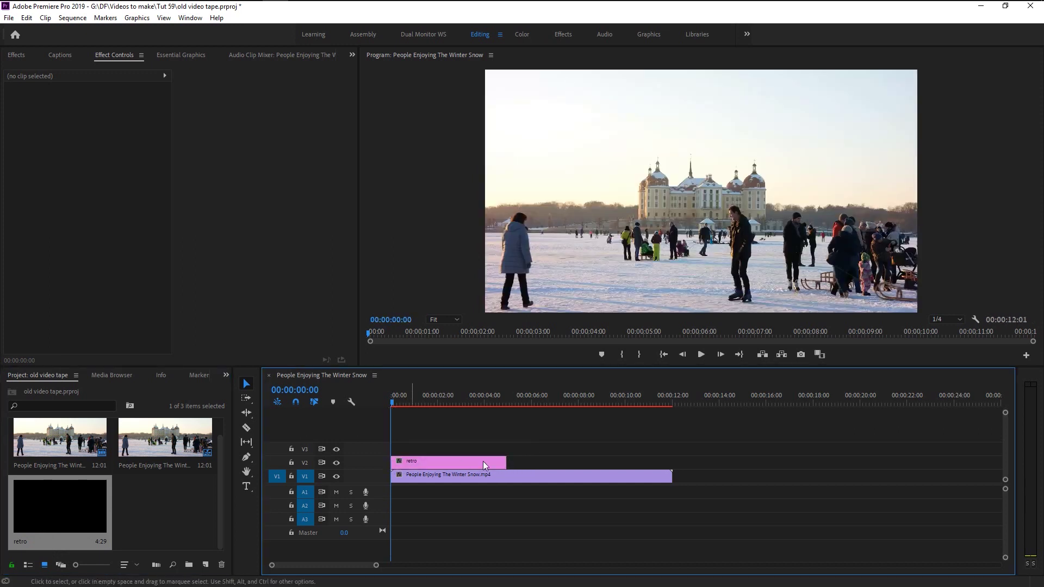
left_click_drag(506, 460, 672, 461)
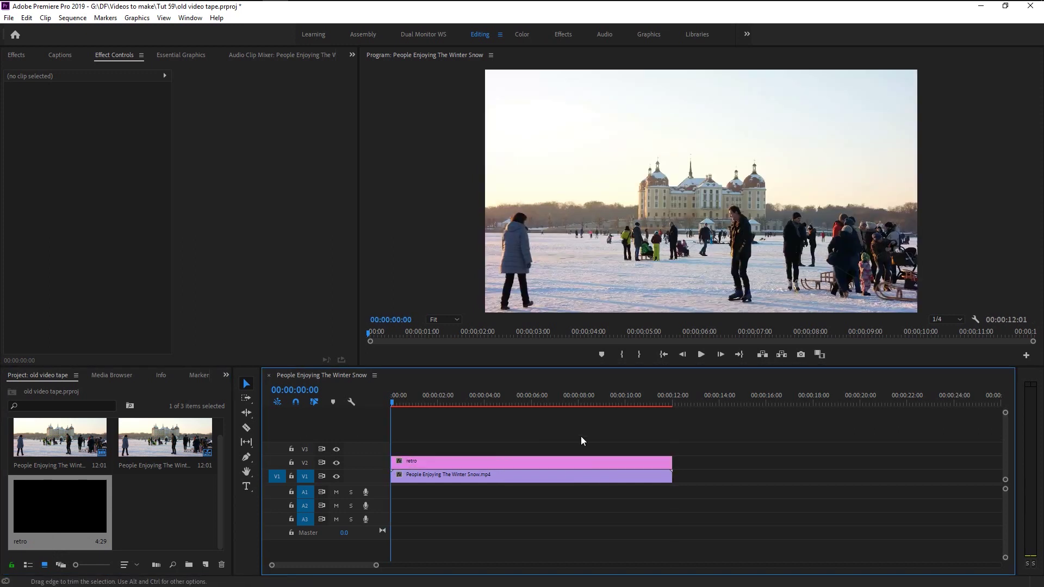
left_click(532, 399)
left_click_drag(520, 400, 421, 406)
Find the Brightness & Contrast effect, apply it twice to the retro layer and show the layer's effect settings.
left_click(472, 462)
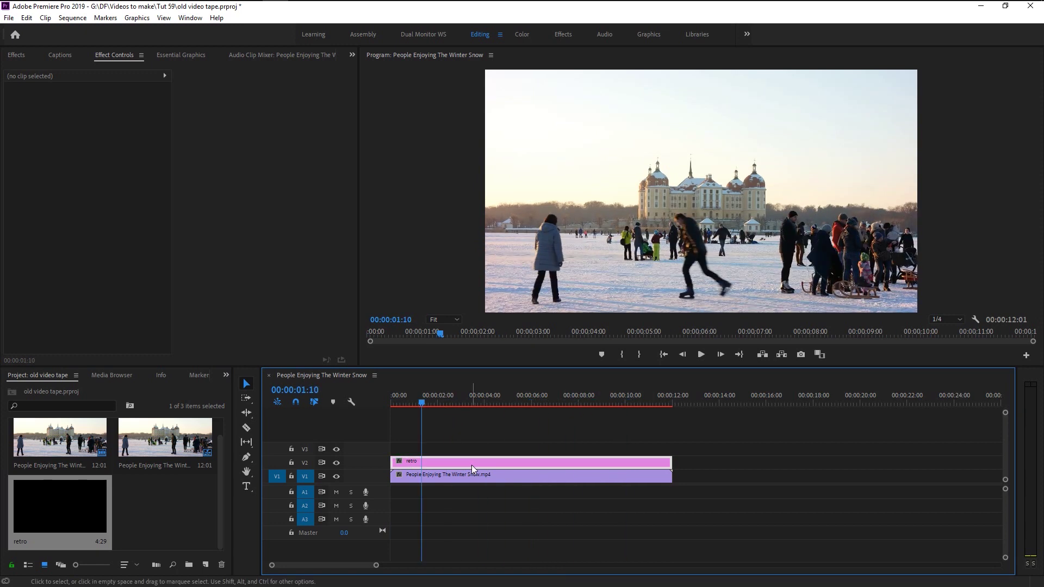
left_click(24, 58)
left_click(33, 67)
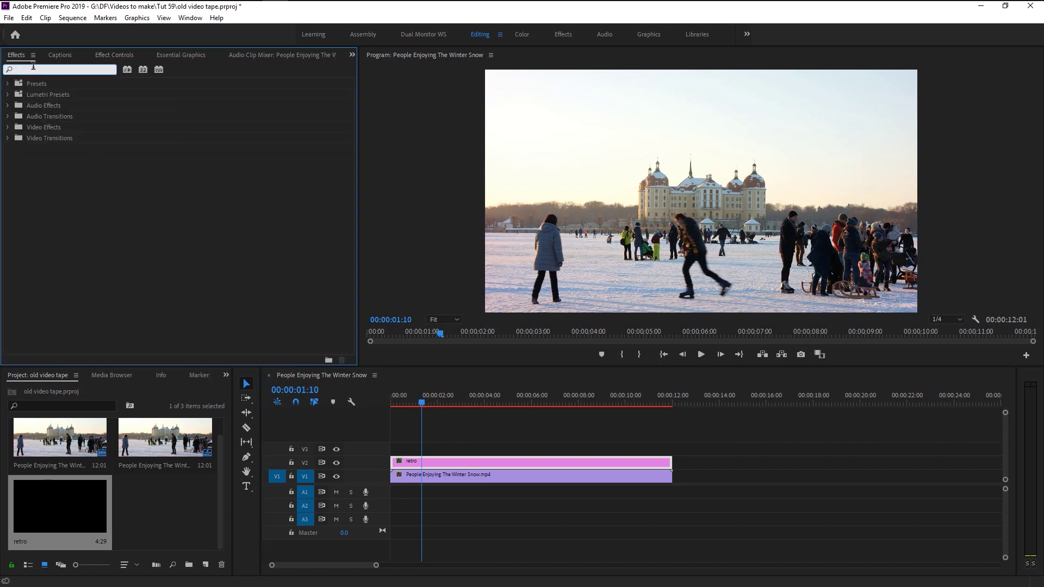
type("brigh")
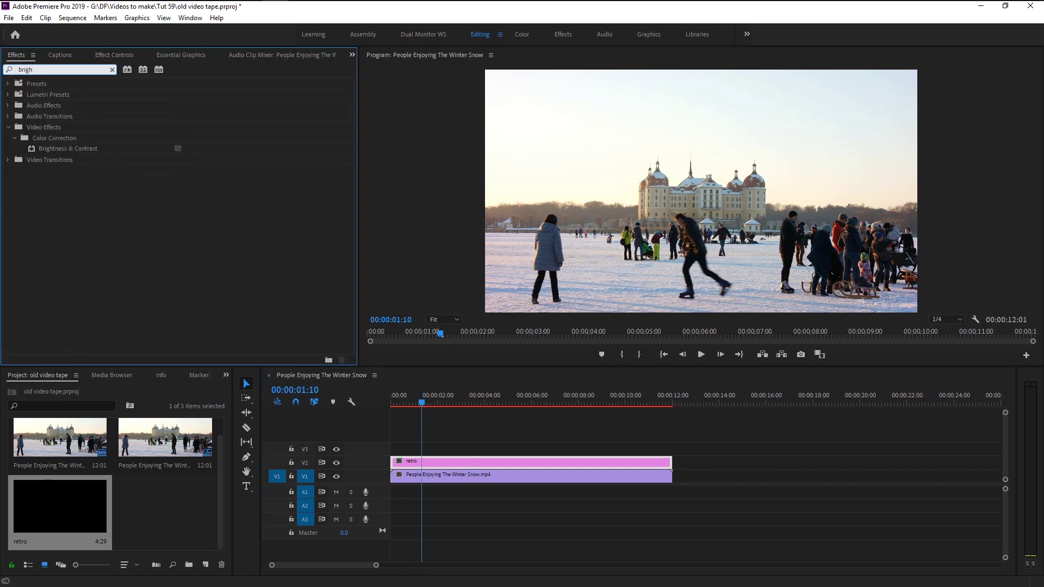
left_click_drag(74, 154, 449, 464)
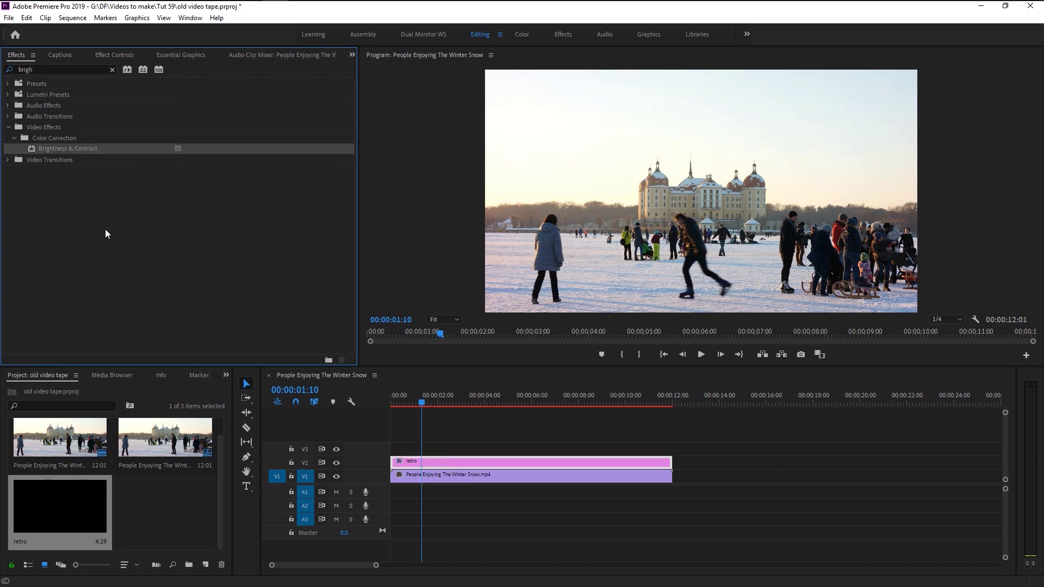
left_click_drag(78, 151, 442, 460)
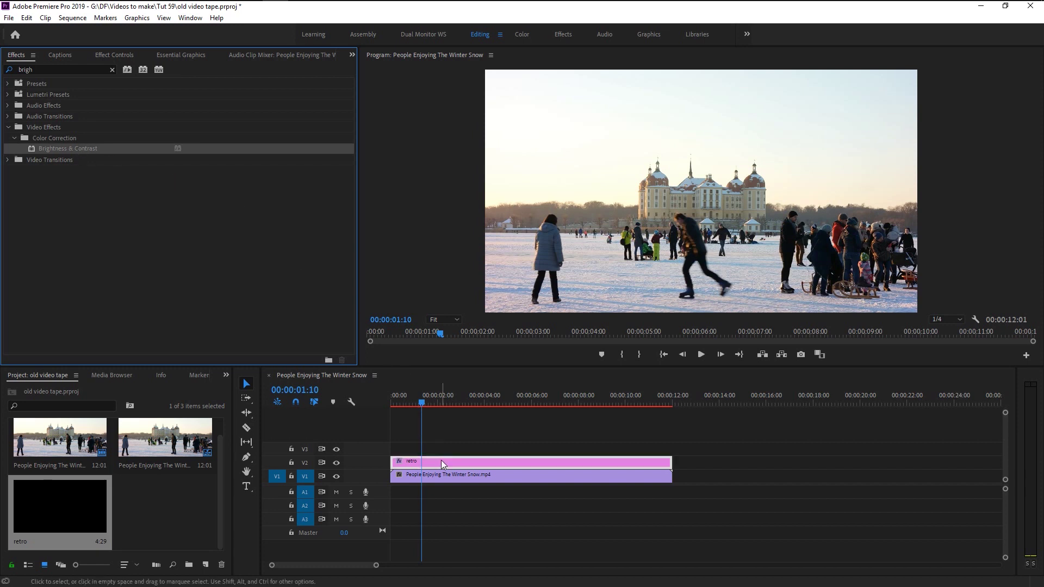
left_click(116, 55)
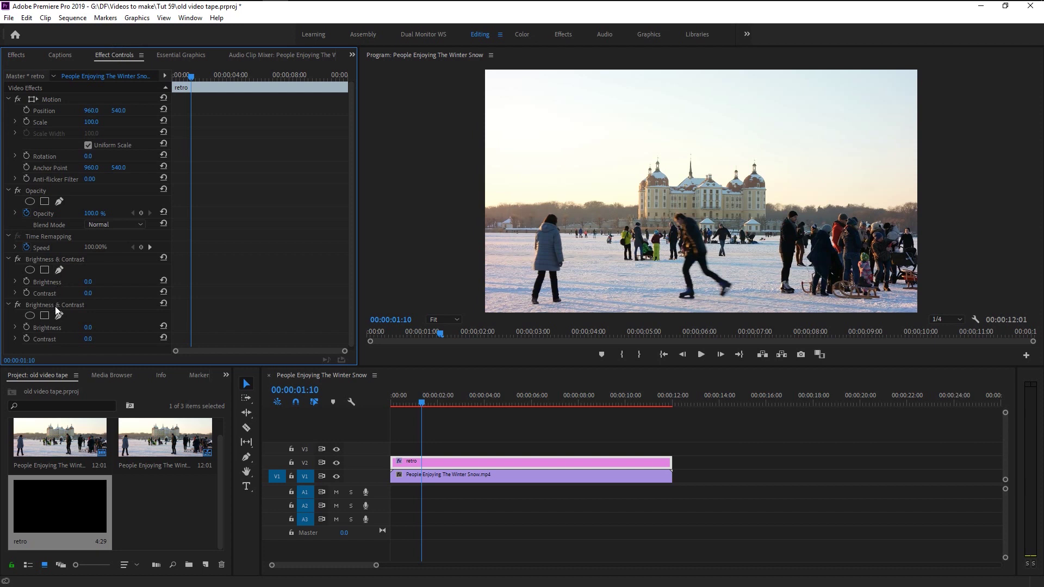
Find the stylize effects Emboss and Color Emboss and apply both to the retro adjustment layer.
left_click(17, 56)
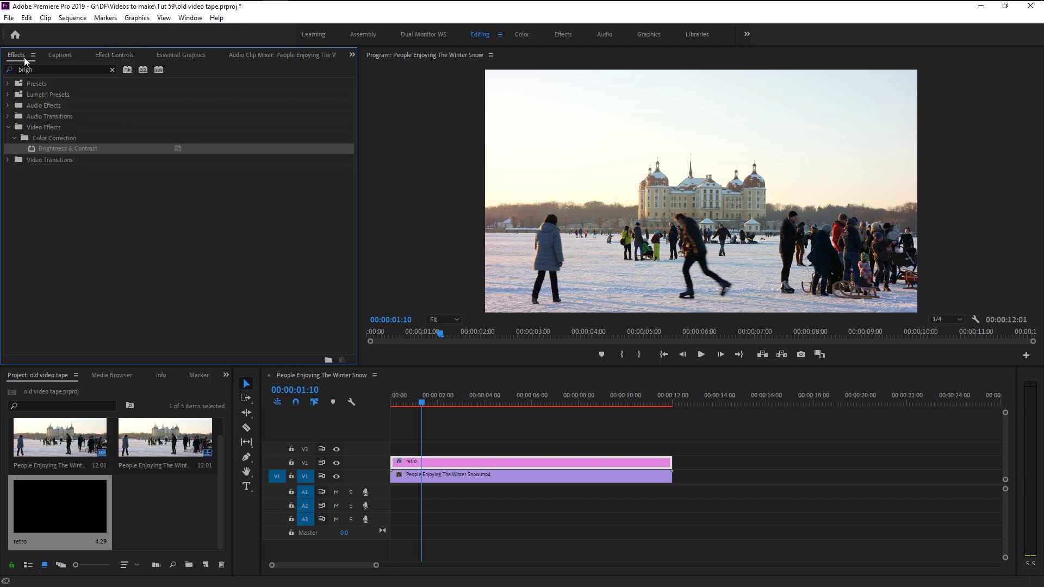
left_click(112, 70)
left_click(73, 69)
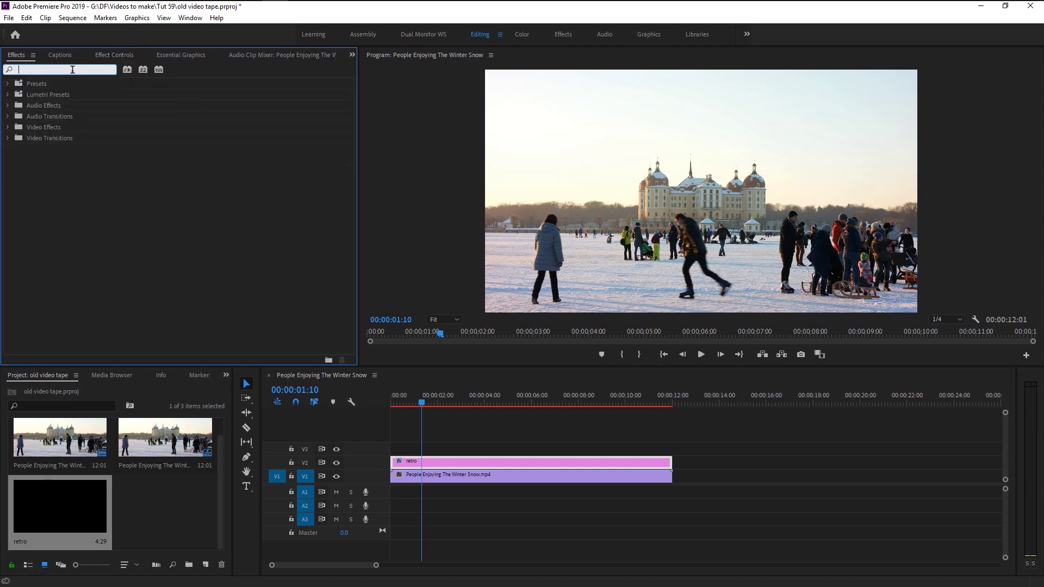
type("embio")
key("BackSpace")
type("oss")
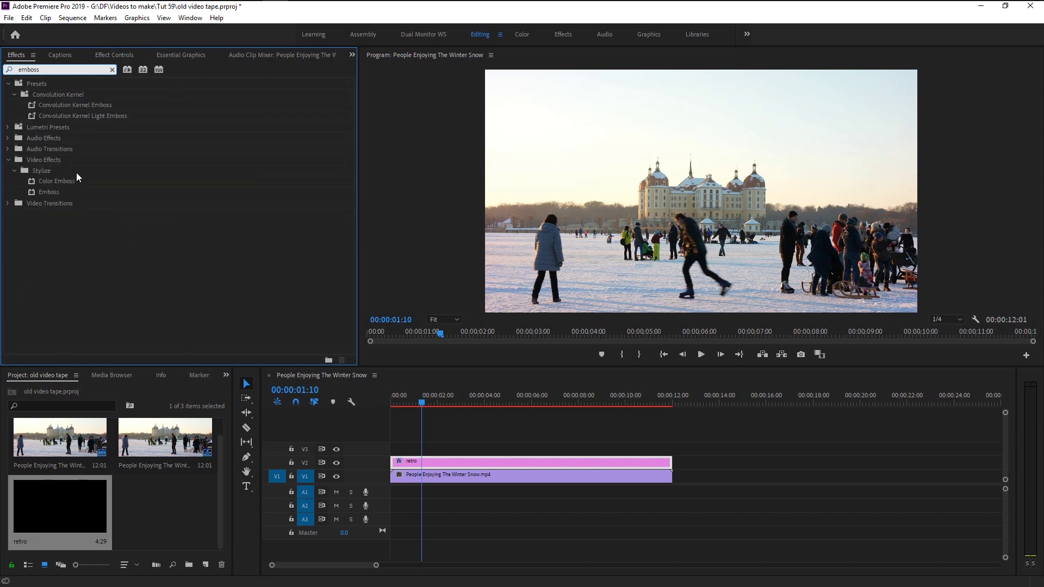
left_click_drag(54, 192, 420, 464)
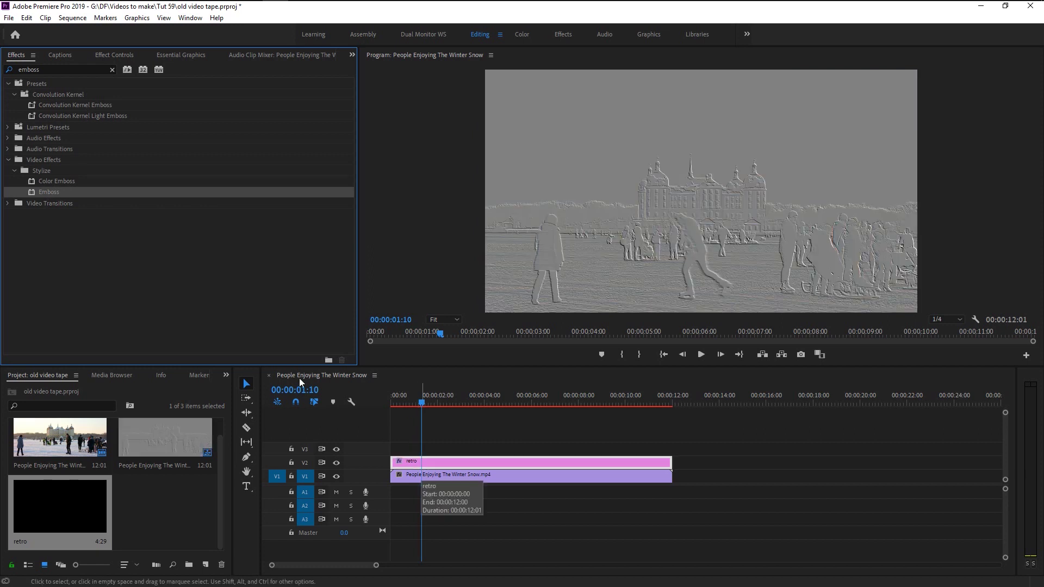
left_click_drag(54, 183, 425, 462)
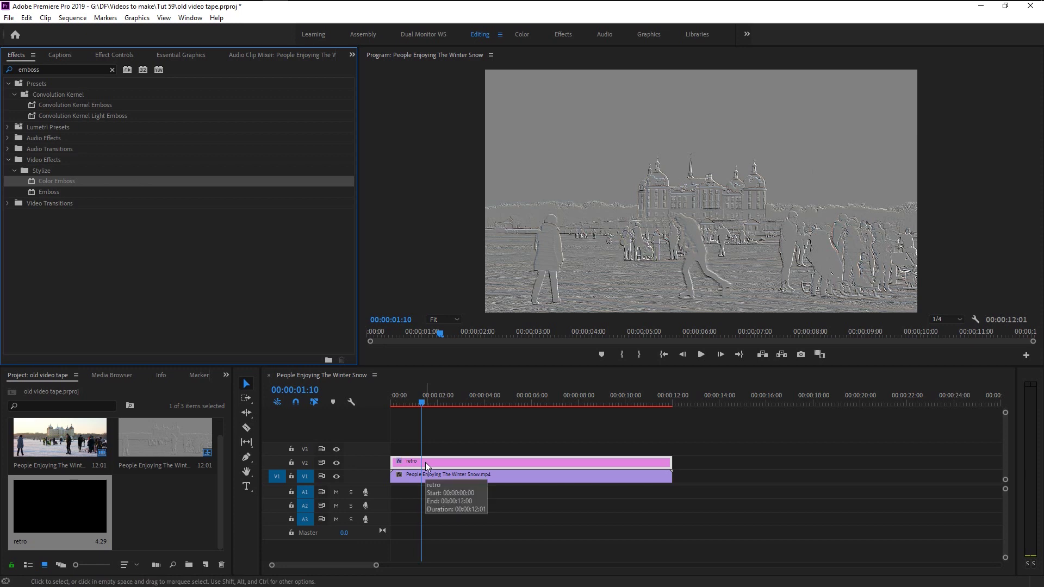
Find the obsolete Fast Blur video effect and apply it to the retro adjustment layer.
left_click(112, 70)
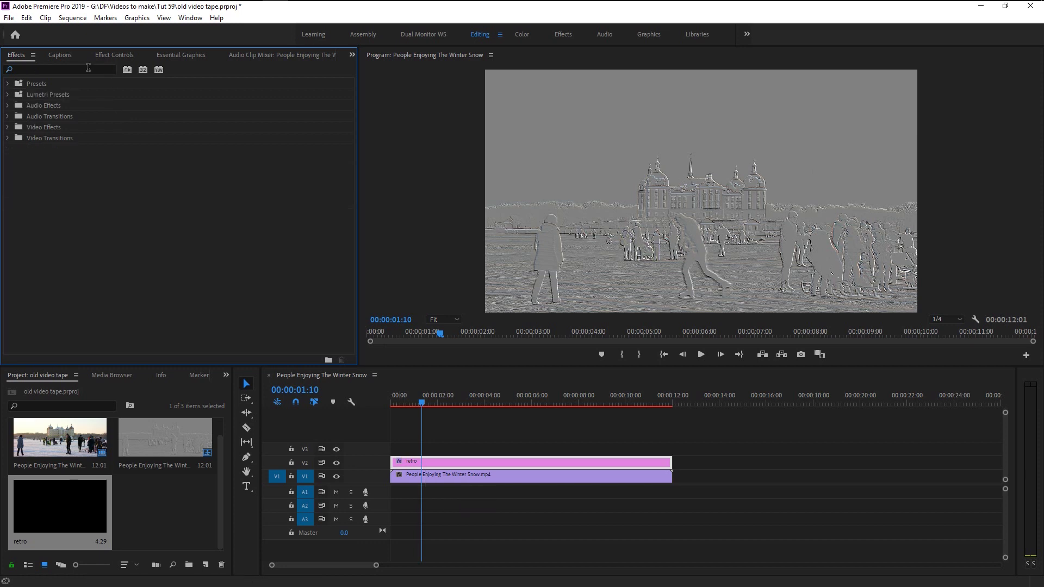
left_click(88, 67)
type("fast blur")
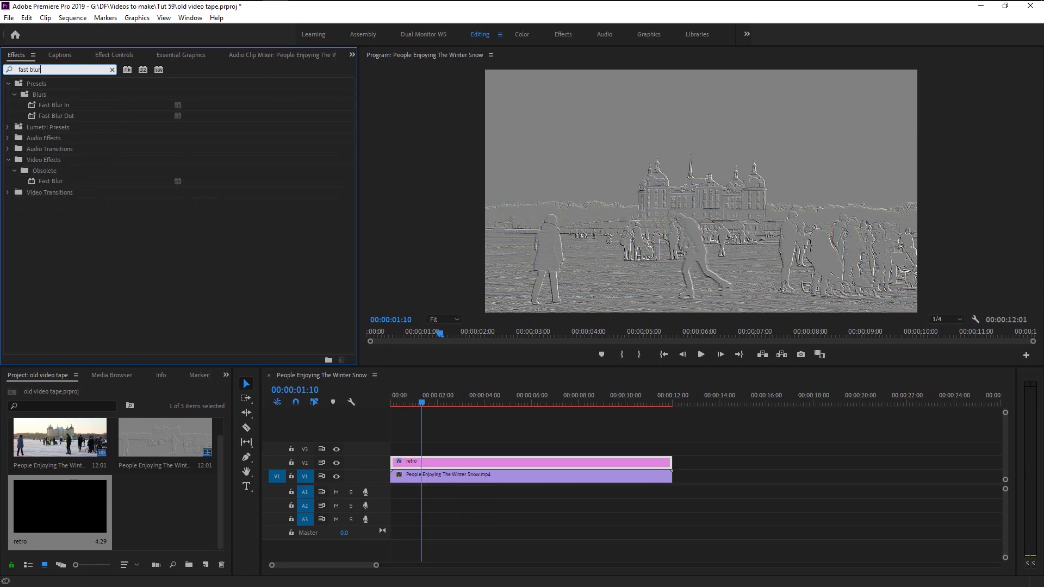
left_click(53, 180)
left_click_drag(50, 185, 415, 462)
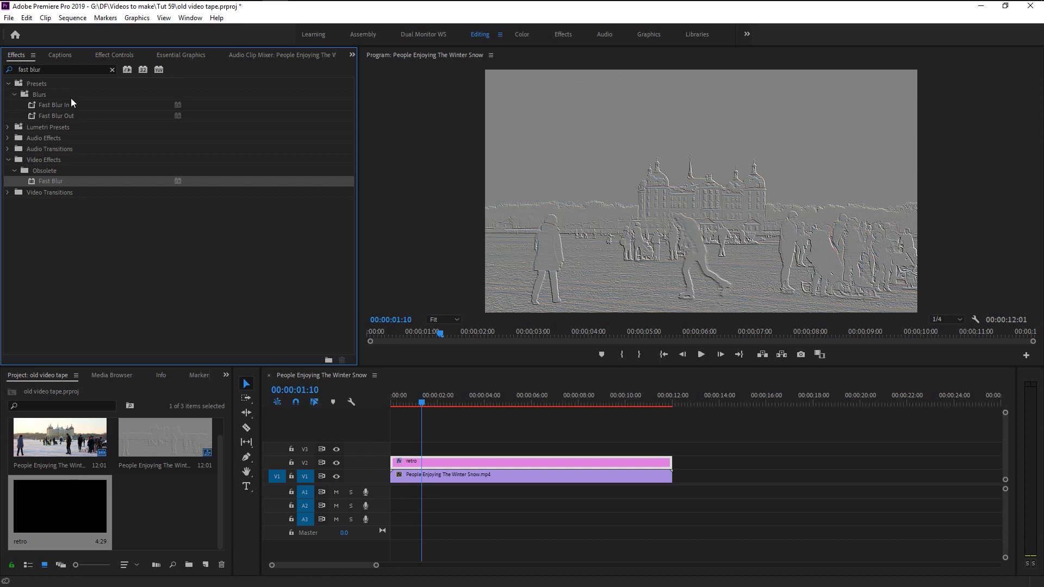
Find the Shadow/Highlight video effect and apply it to the retro adjustment layer.
left_click(113, 70)
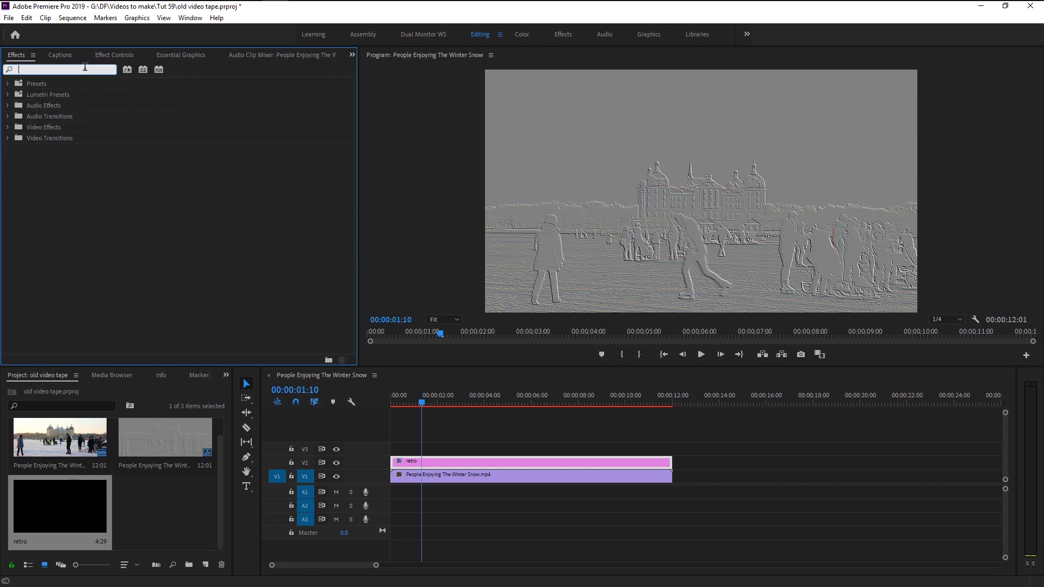
type("shadow")
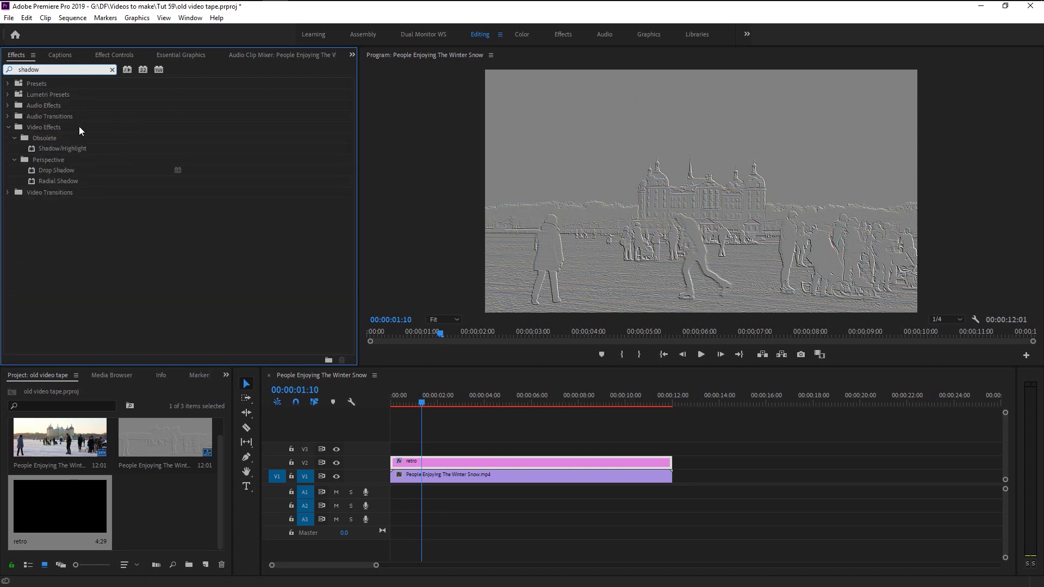
left_click(80, 151)
left_click_drag(260, 292, 438, 466)
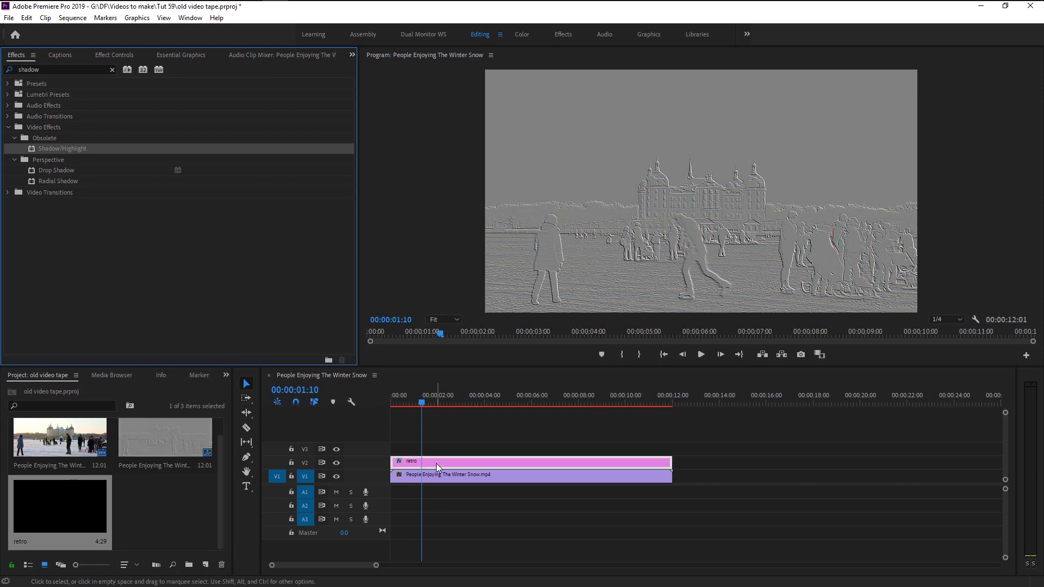
Find the Color Balance (HLS) color correction effect and apply it to the retro adjustment layer.
left_click(112, 70)
left_click(90, 68)
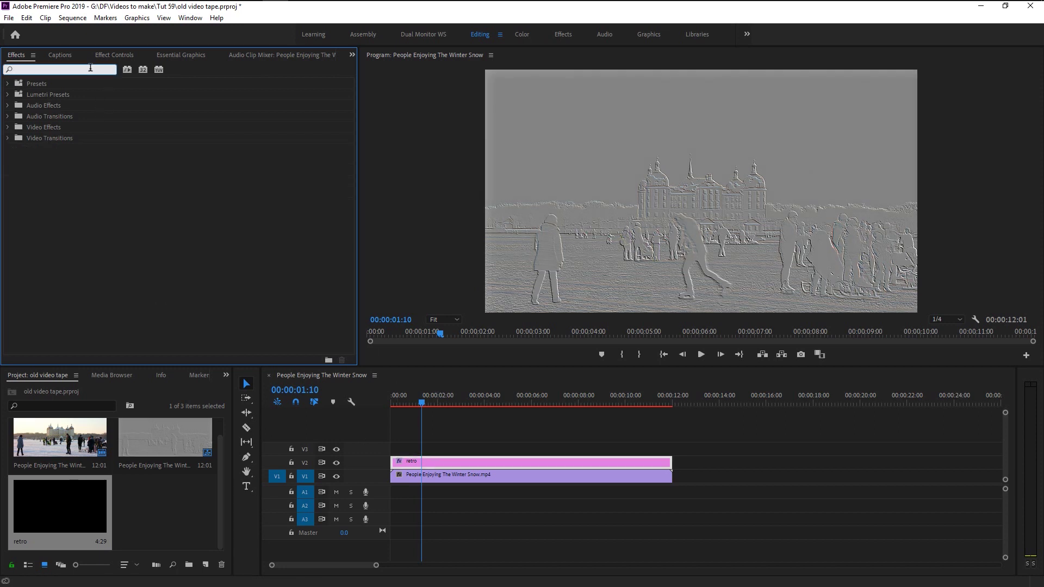
type("color bala")
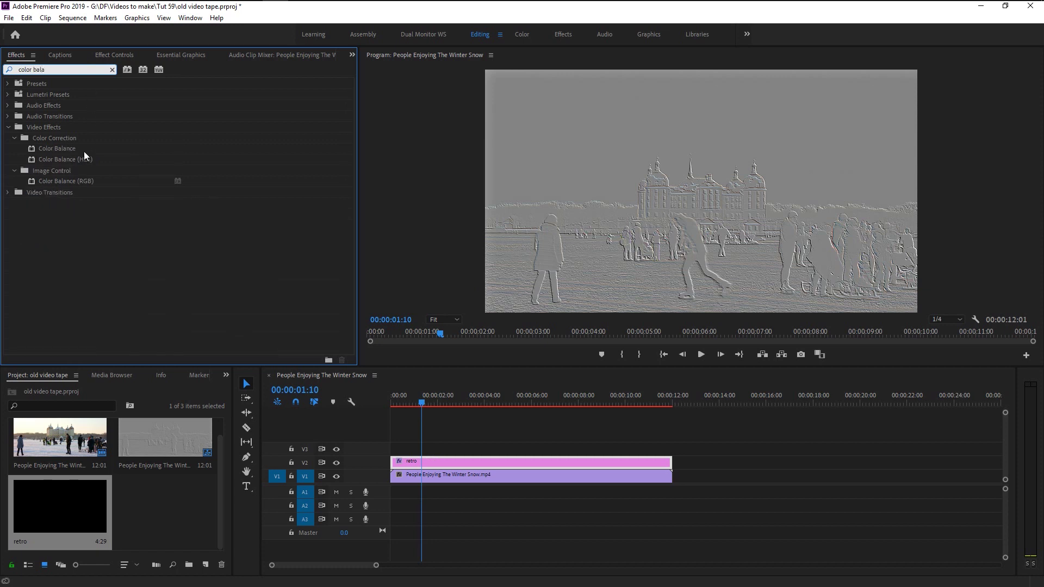
left_click_drag(76, 163, 429, 463)
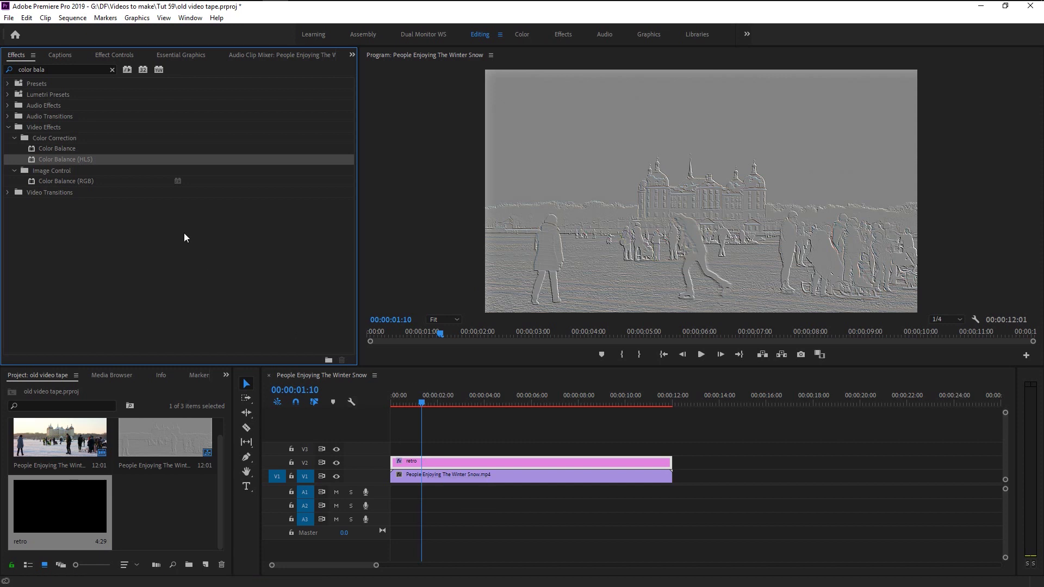
Apply the Noise effect from Noise & Grain to the retro adjustment layer and clear the effect search.
left_click(113, 69)
left_click(96, 70)
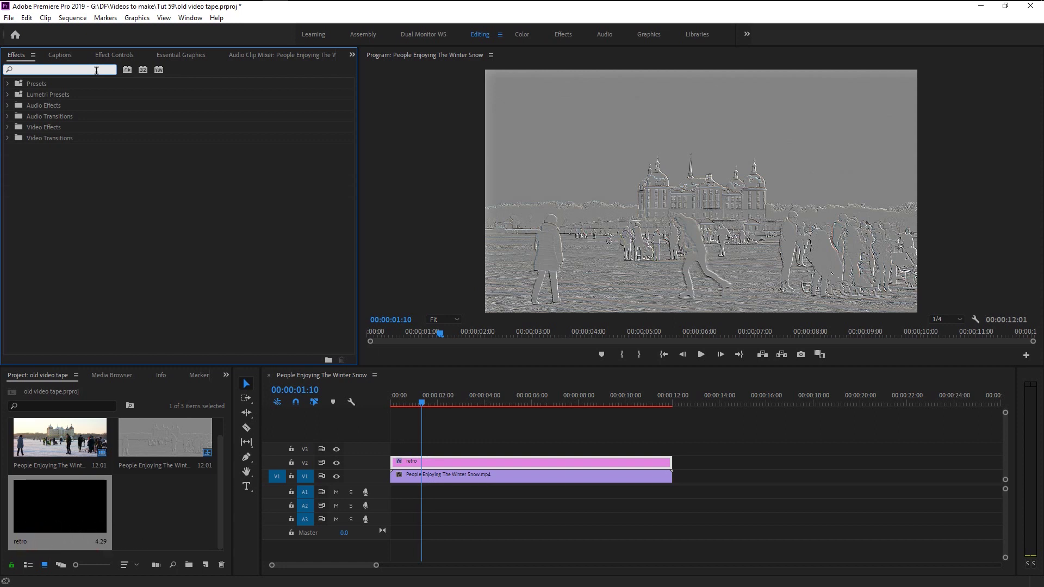
type("noise")
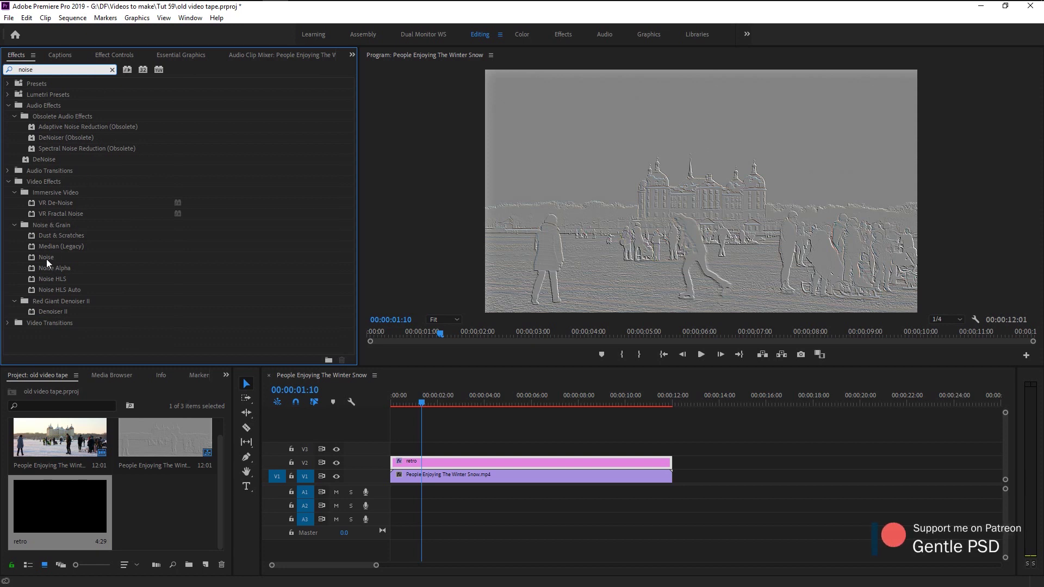
left_click_drag(47, 259, 420, 463)
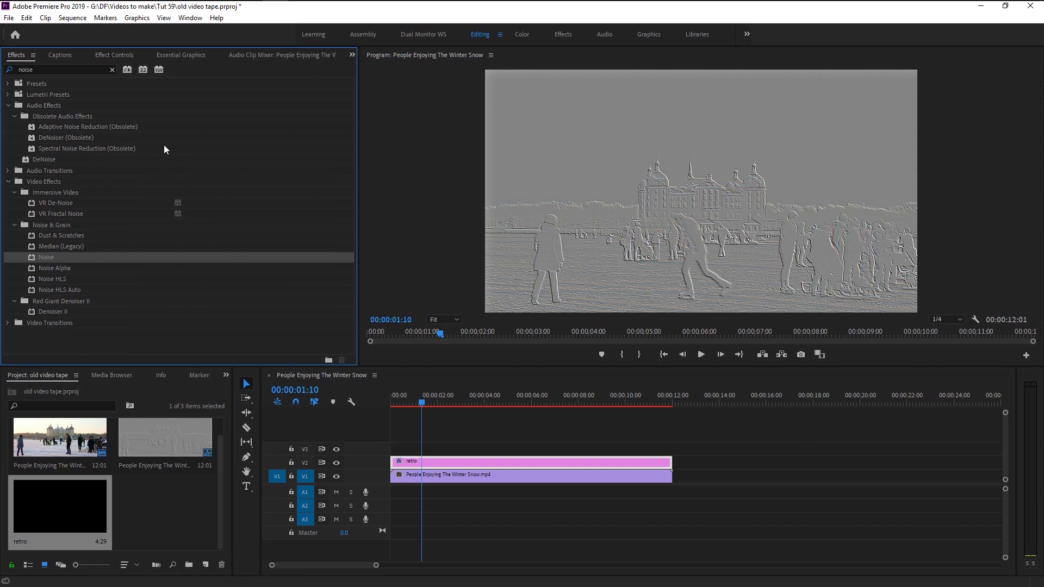
left_click(113, 69)
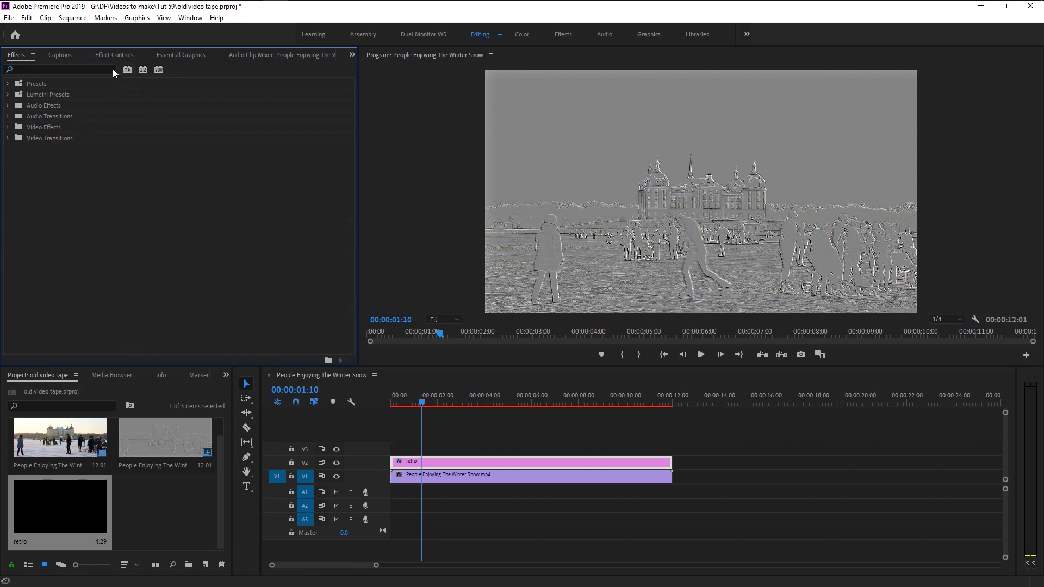
Open the effect settings of the retro layer and collapse every applied effect below the first Brightness & Contrast.
left_click(113, 54)
scroll(62, 279, "down", 6)
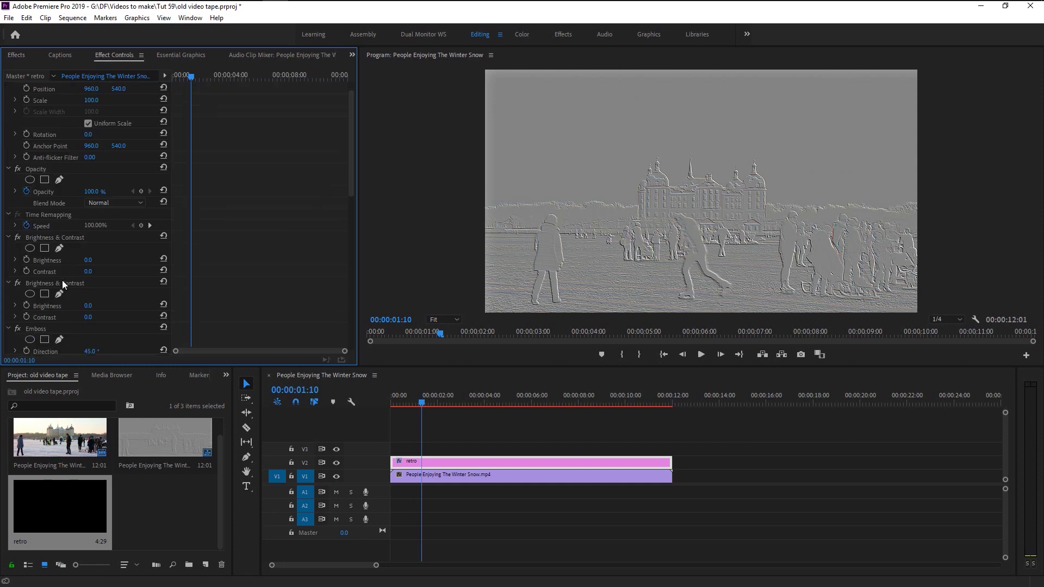
scroll(62, 279, "down", 8)
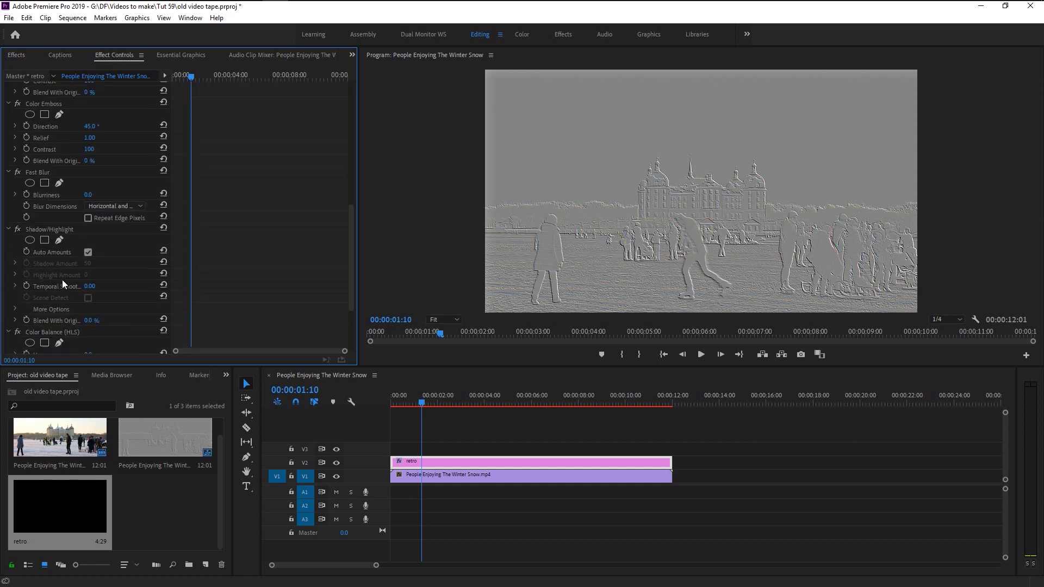
scroll(62, 279, "down", 1)
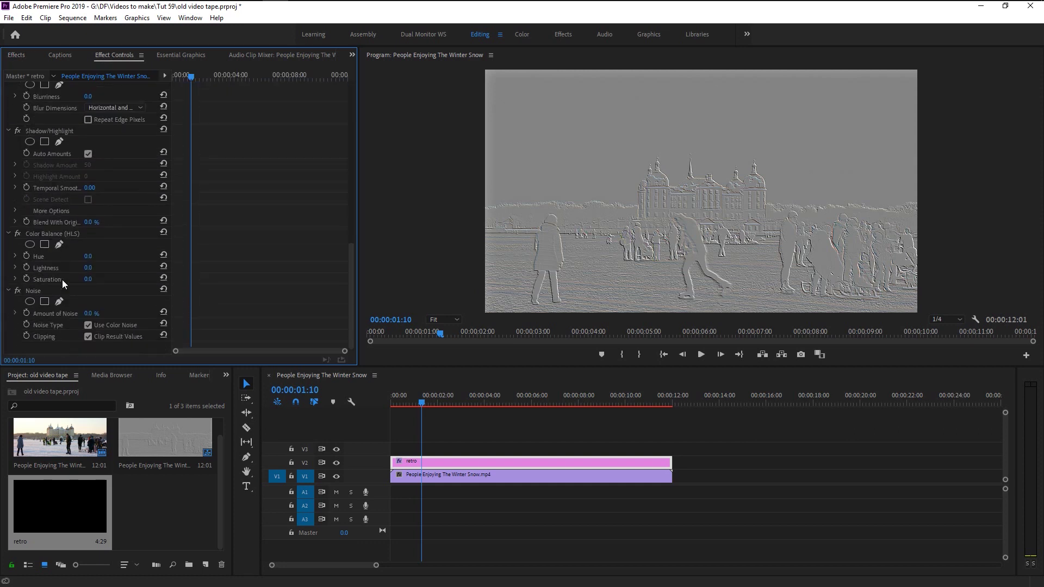
left_click(9, 291)
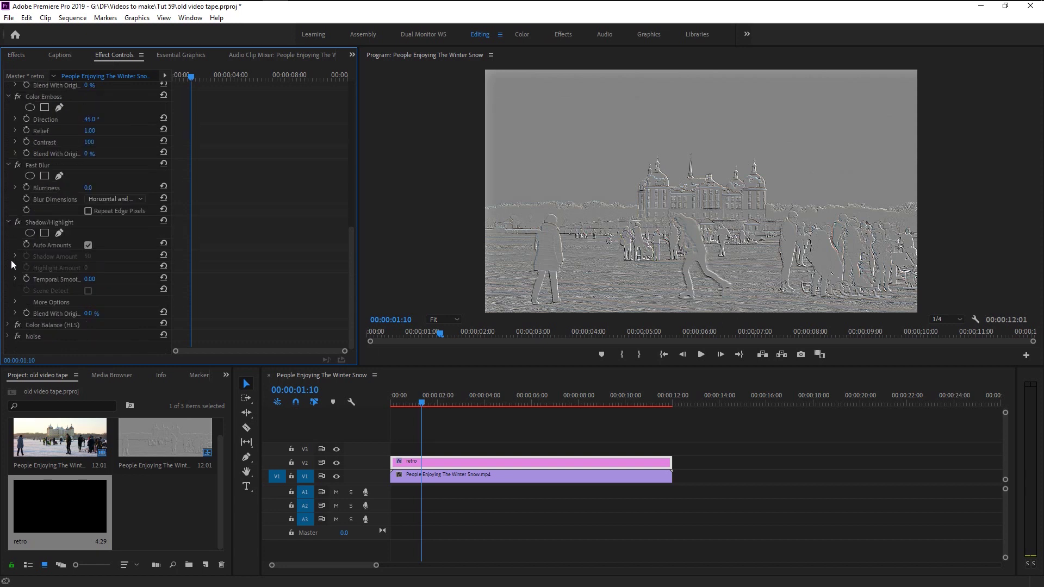
left_click(9, 223)
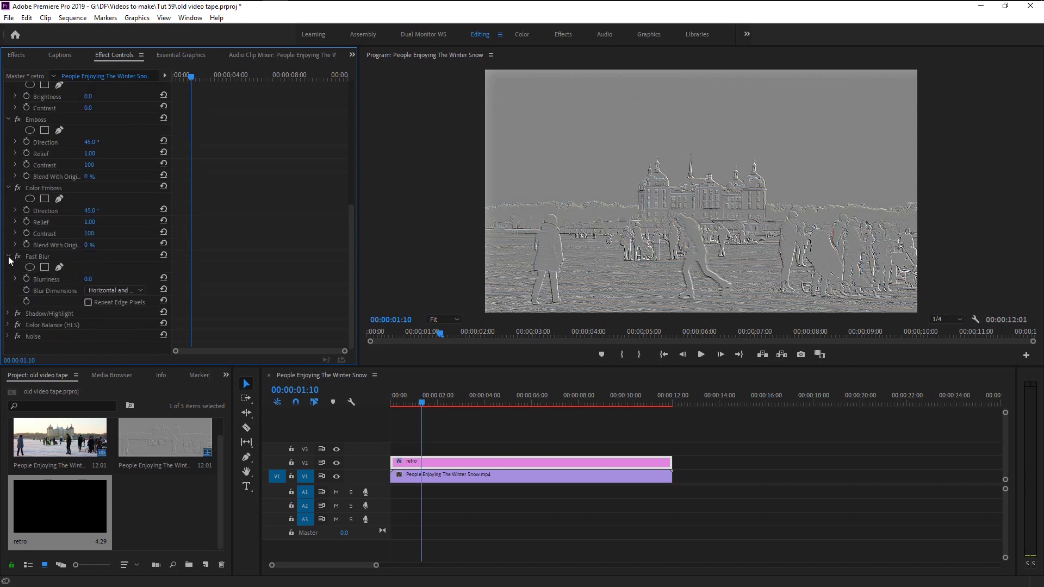
left_click(8, 257)
left_click(9, 234)
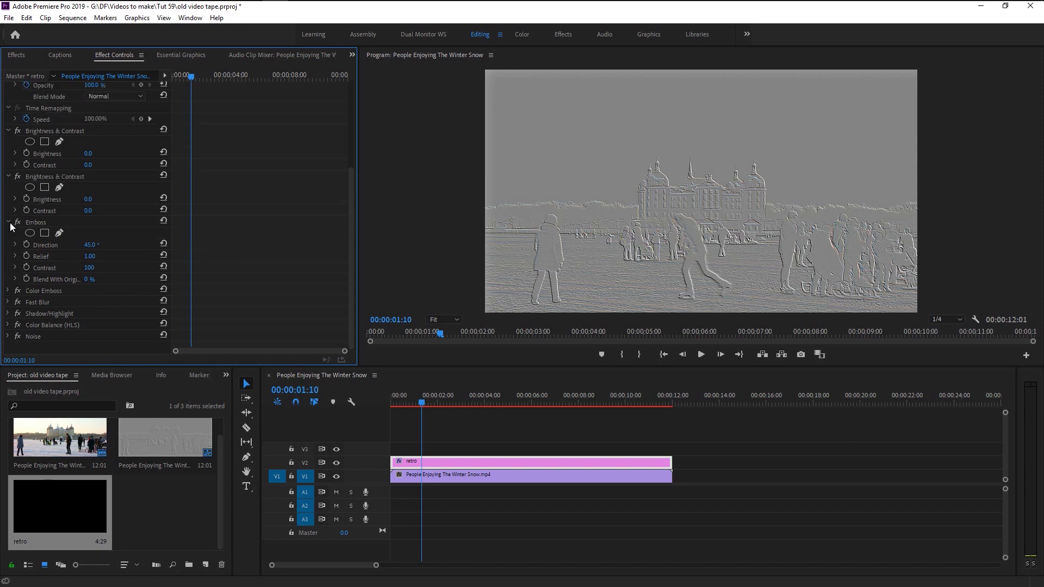
left_click(10, 224)
left_click(9, 233)
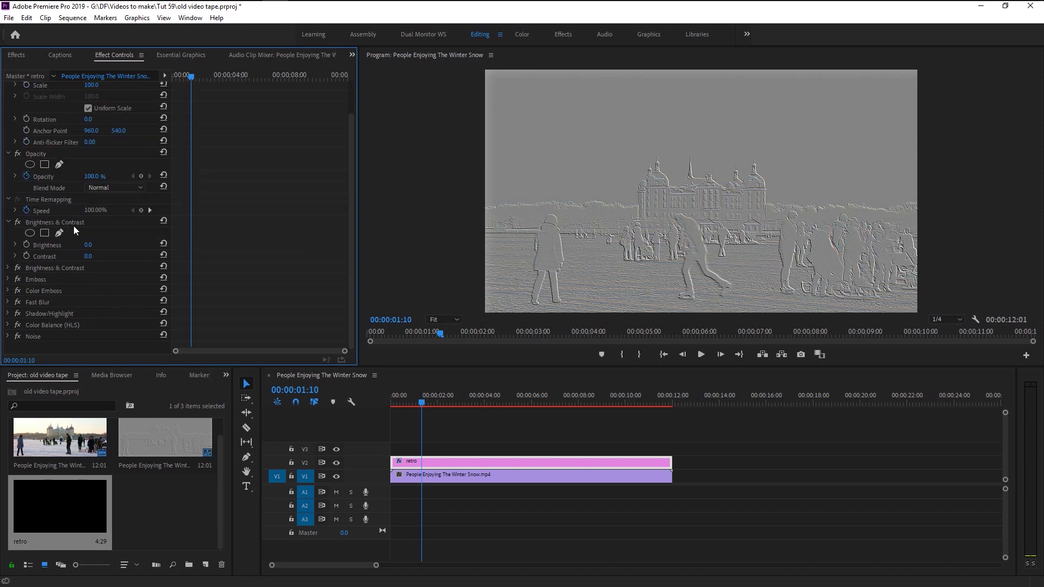
Select the first Brightness & Contrast effect and switch off all the effects below it.
left_click(74, 224)
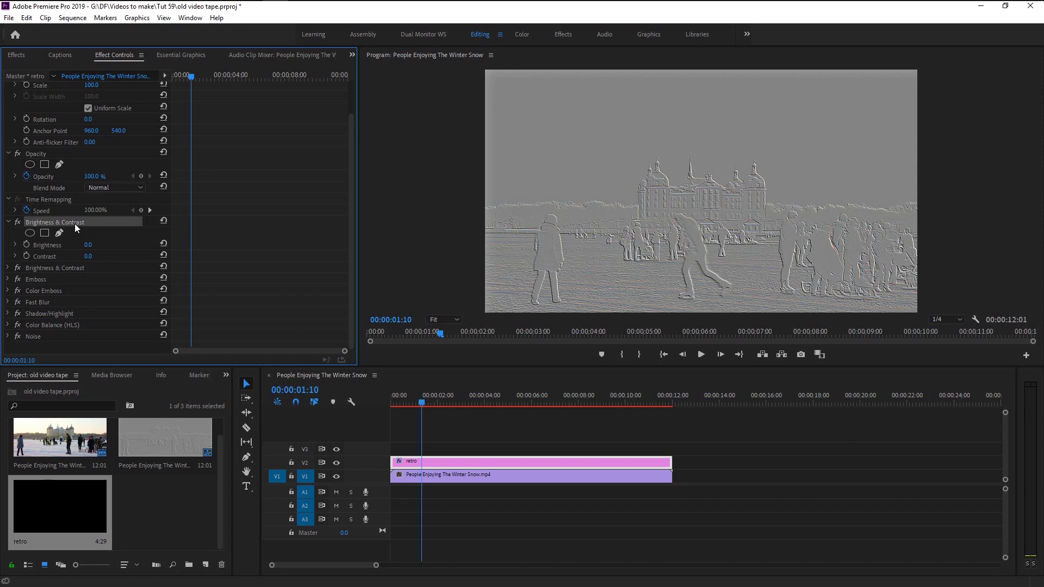
left_click(19, 282)
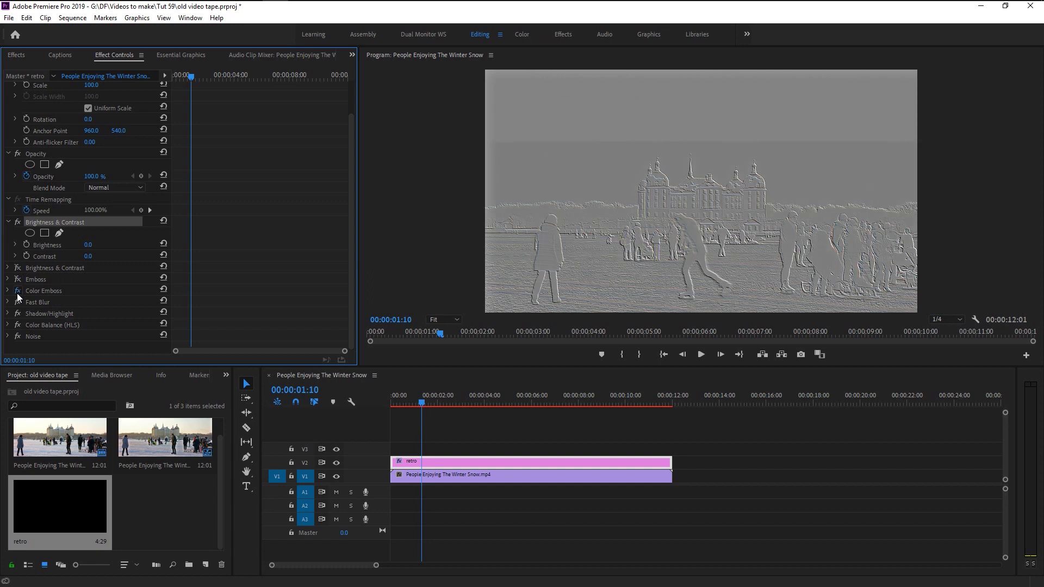
left_click(19, 303)
left_click(19, 321)
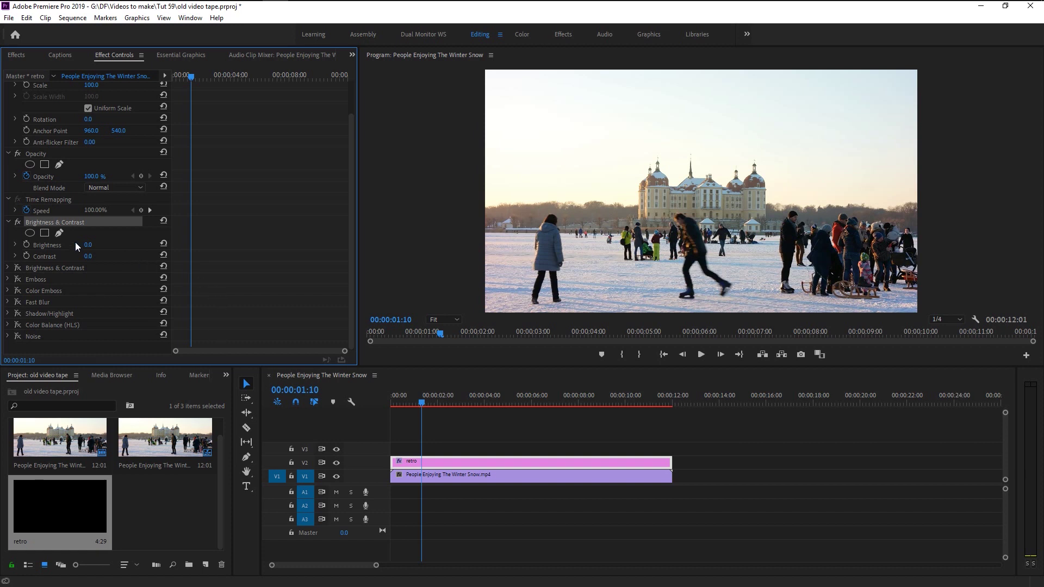
Set the first Brightness & Contrast effect to a brightness of -20 and a contrast of 30.
left_click(99, 243)
type("-20")
key("Return")
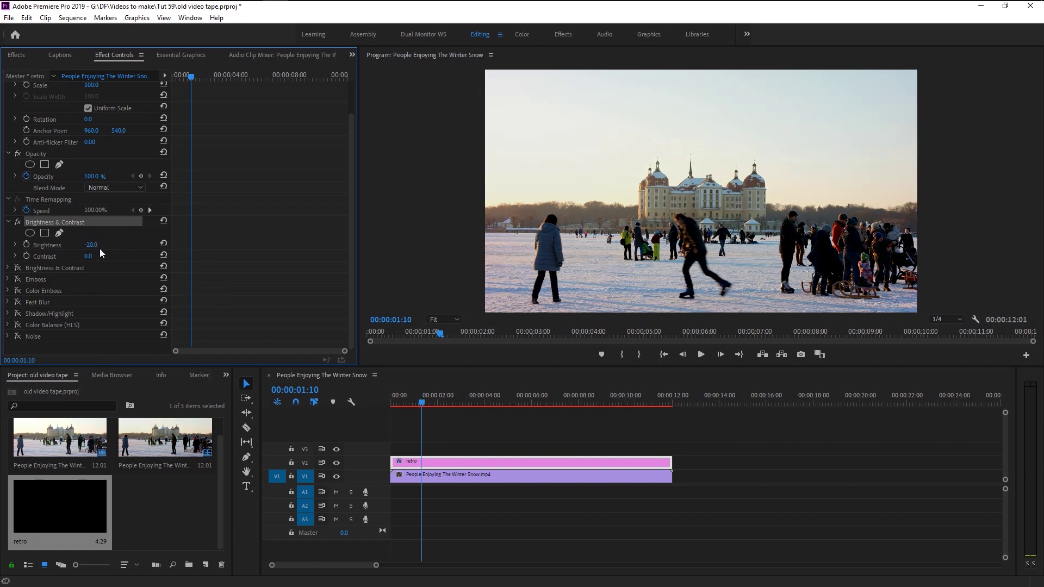
left_click(100, 253)
type("30")
key("Return")
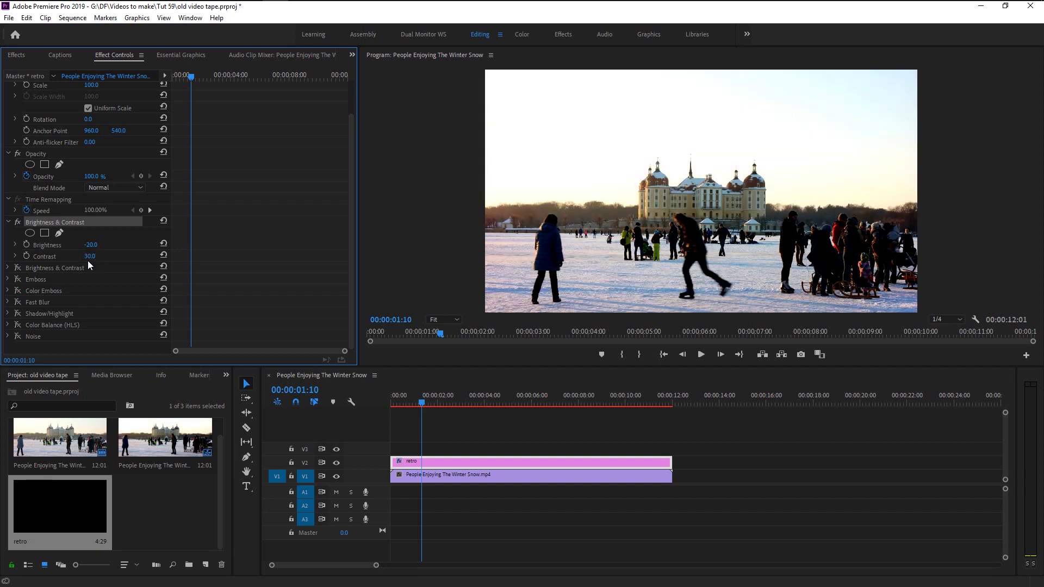
Switch on the second Brightness & Contrast with brightness 32 and contrast -10, and fine-tune the first one's brightness to -19.
left_click(18, 268)
left_click(7, 269)
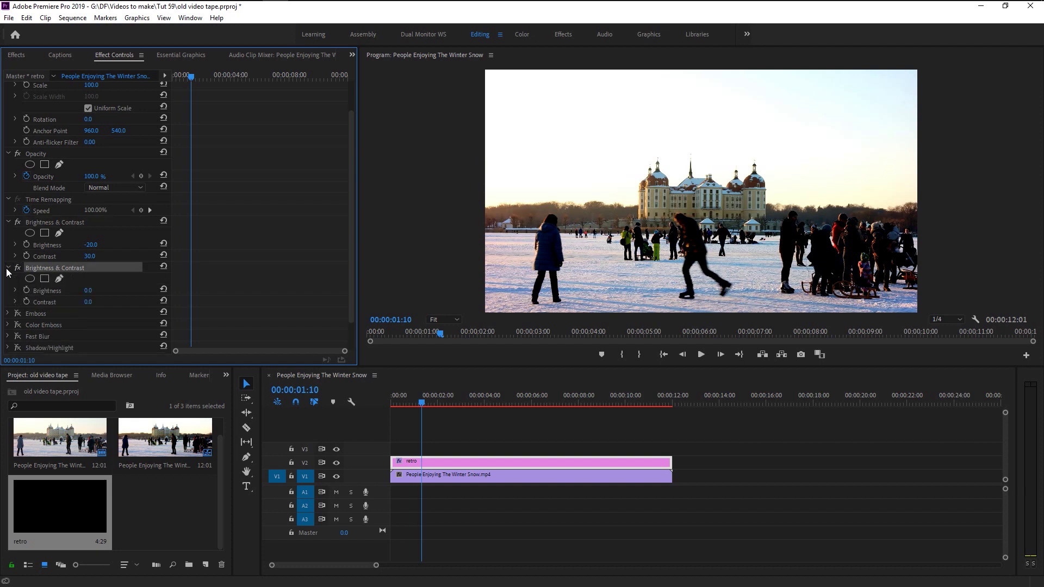
left_click(99, 289)
type("15")
key("Tab")
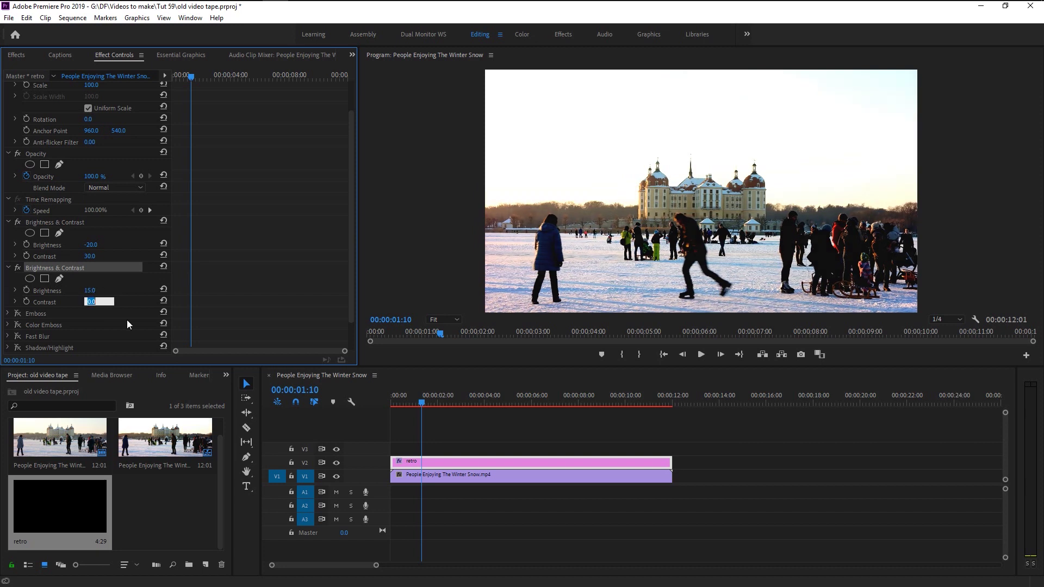
type("-10")
key("Return")
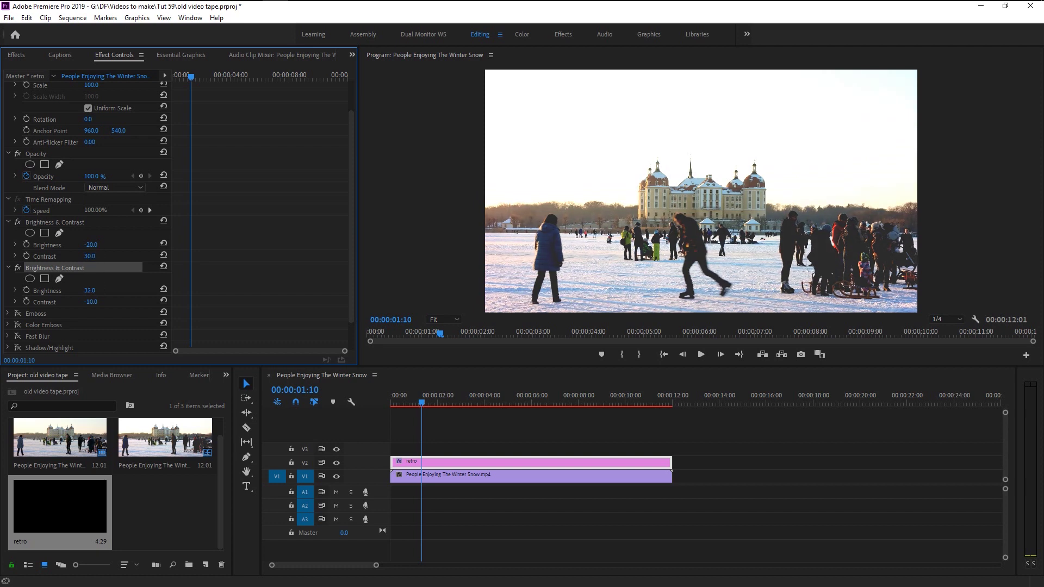
left_click_drag(91, 245, 87, 244)
Switch the Emboss effect back on and set its contrast to 300.
scroll(65, 270, "down", 3)
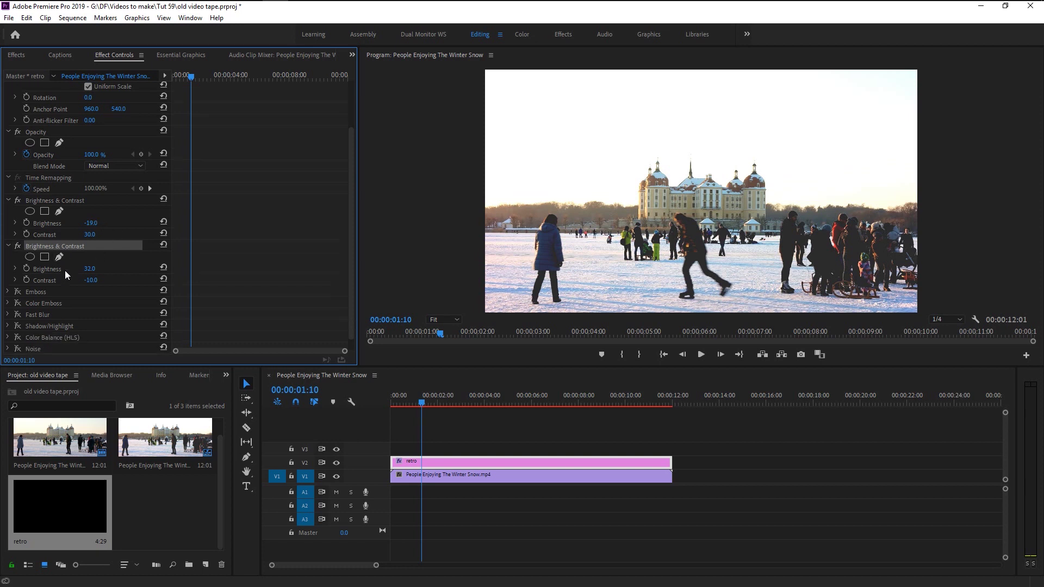
left_click(18, 280)
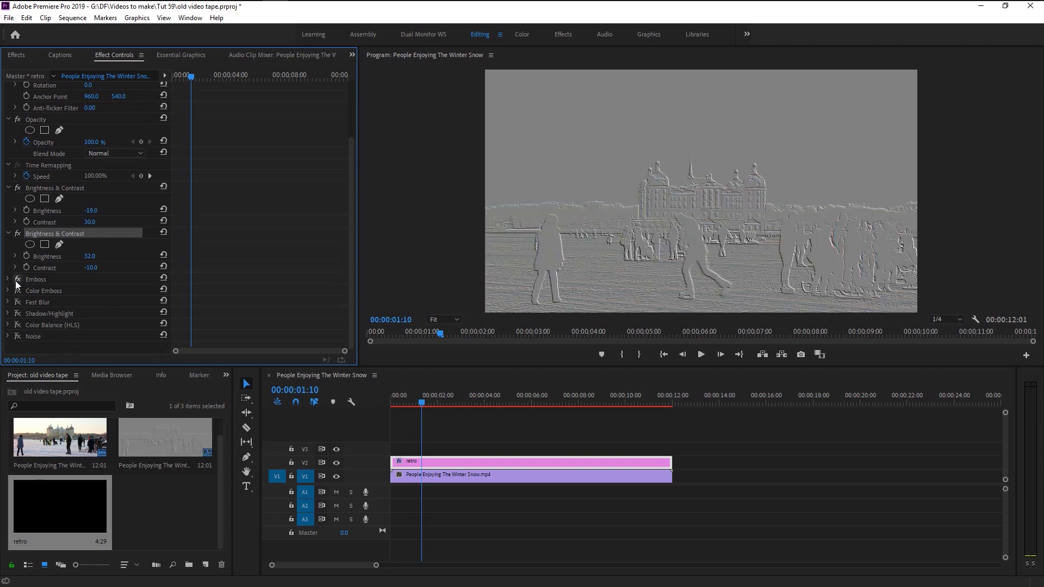
left_click(8, 279)
left_click(42, 281)
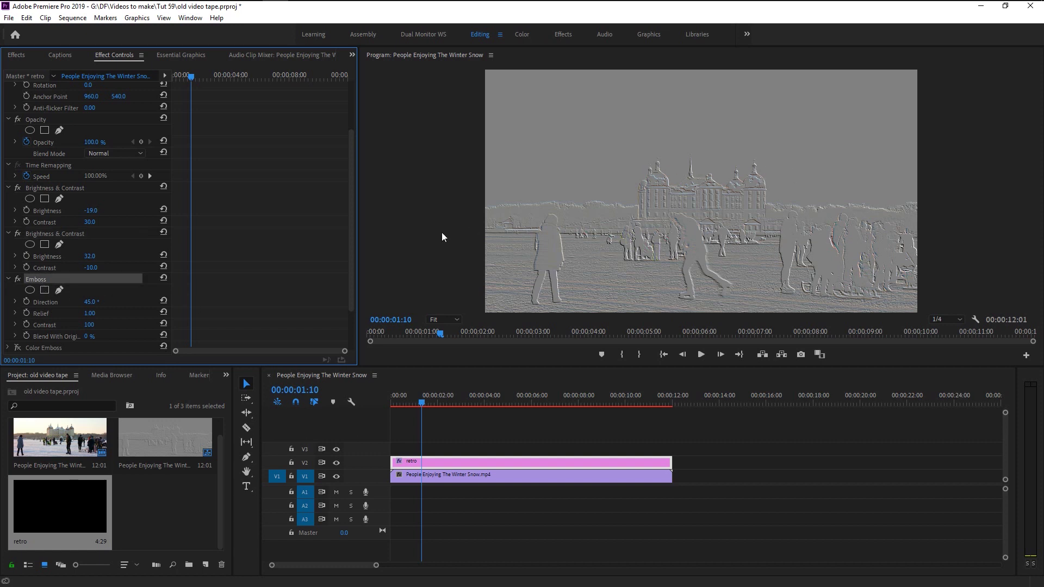
scroll(119, 308, "down", 2)
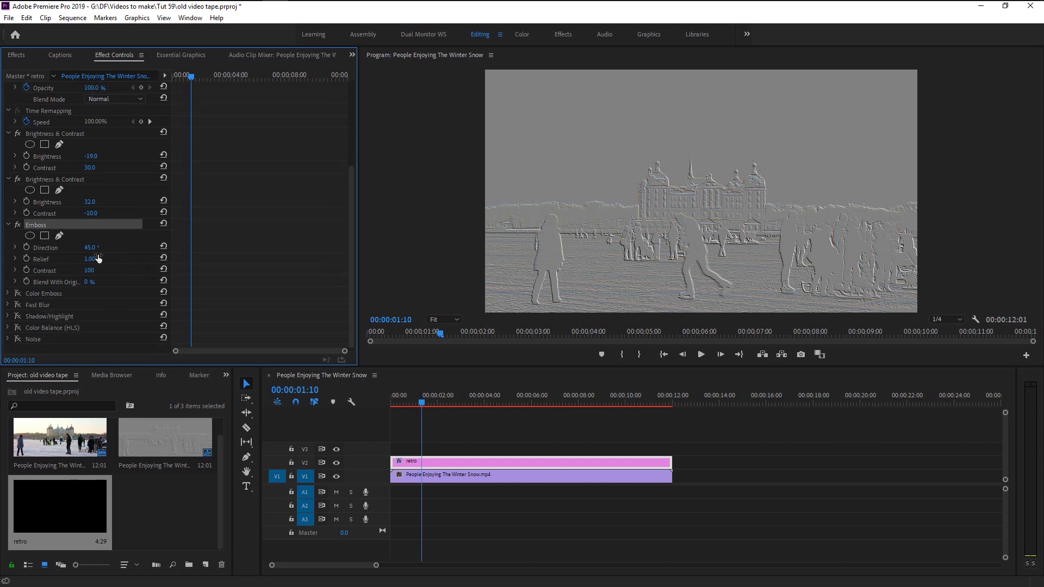
left_click(90, 271)
type("300")
key("Return")
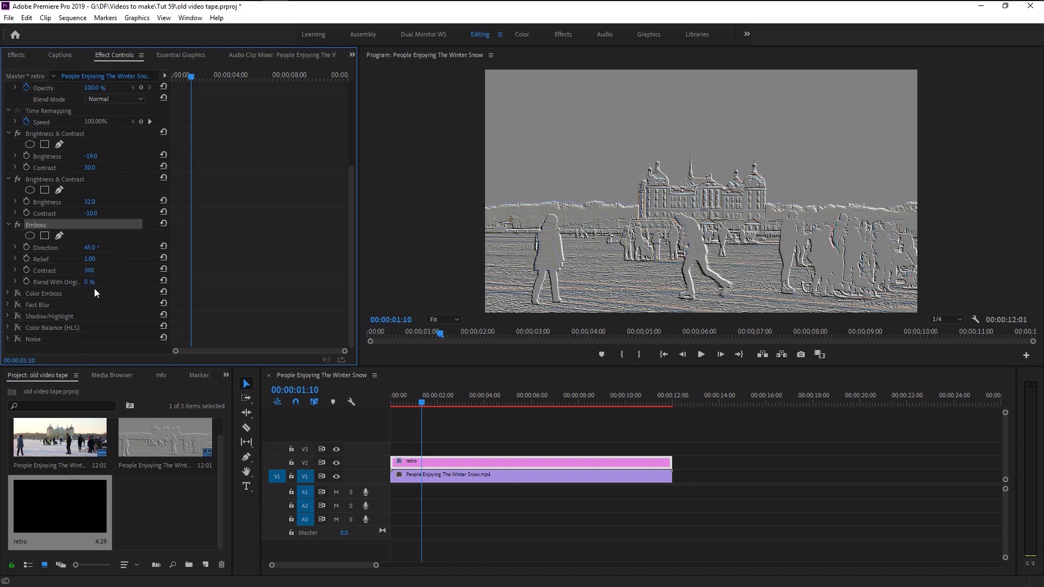
Set the Emboss effect's Blend With Original to 65 %.
left_click(90, 282)
type("50")
key("Return")
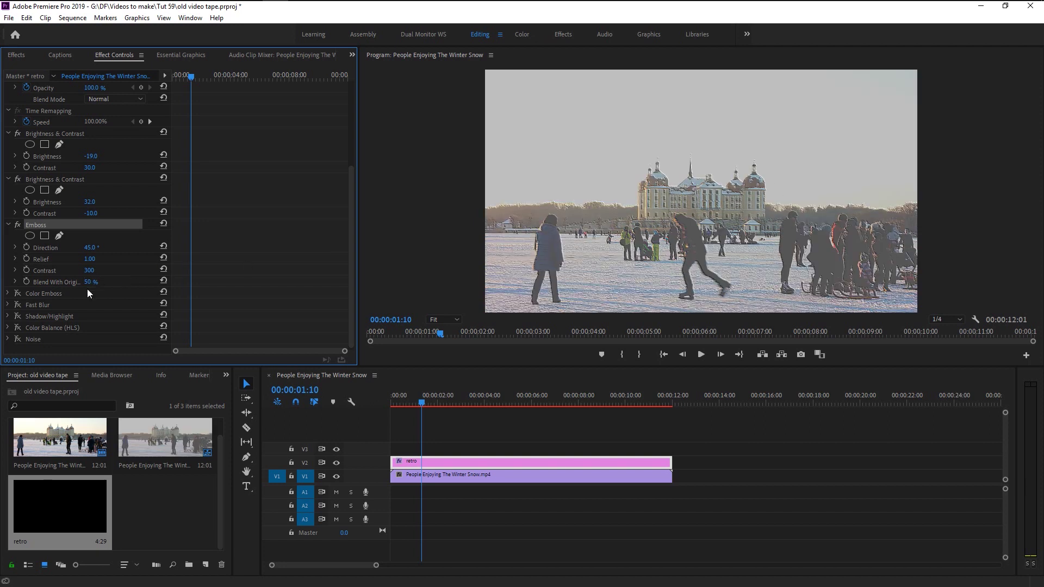
left_click_drag(91, 281, 99, 282)
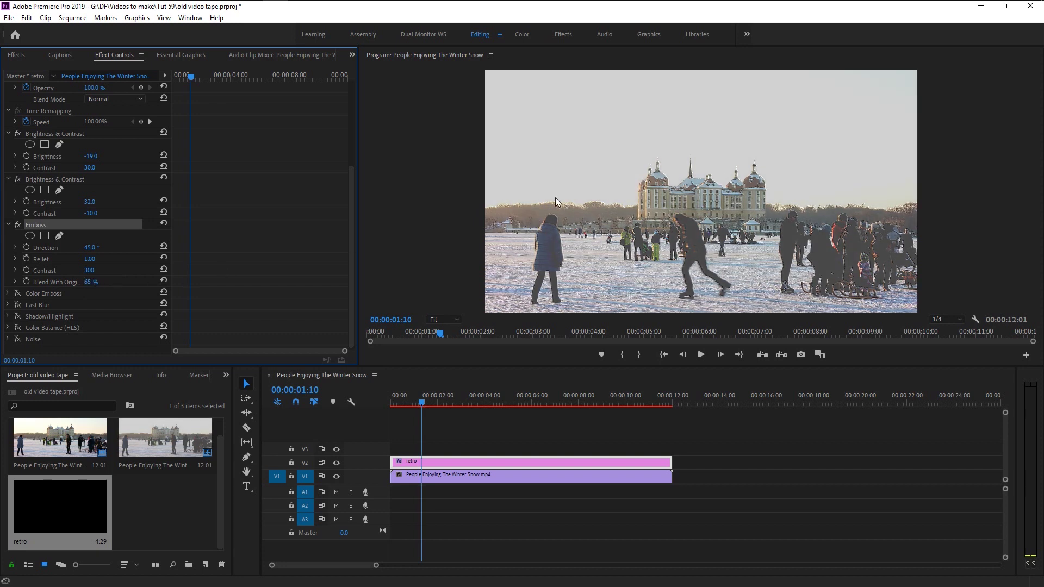
Switch on the Color Emboss effect and set its contrast to 125 and Blend With Original to 14 %.
scroll(58, 293, "down", 1)
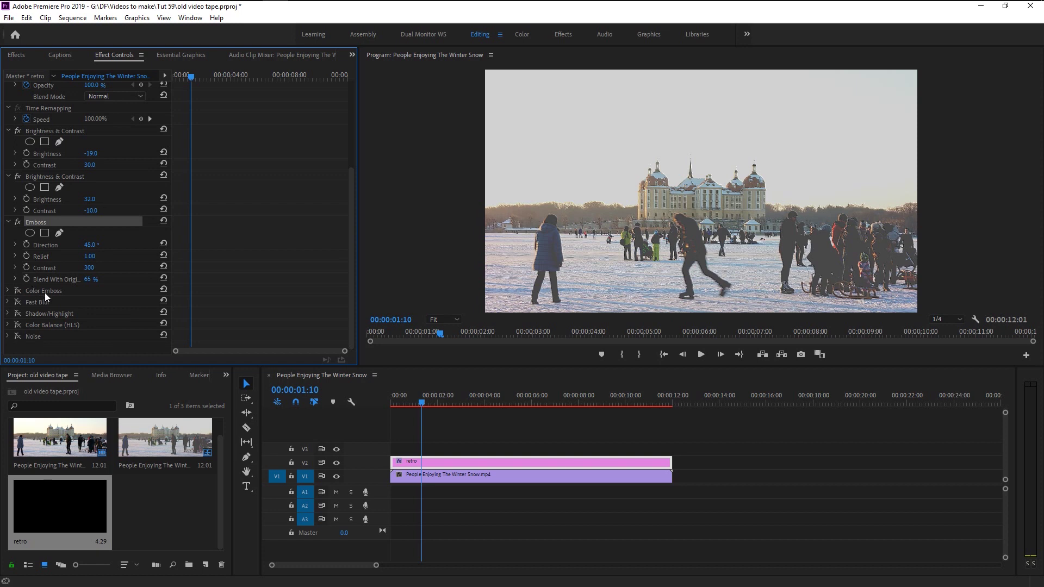
left_click(45, 293)
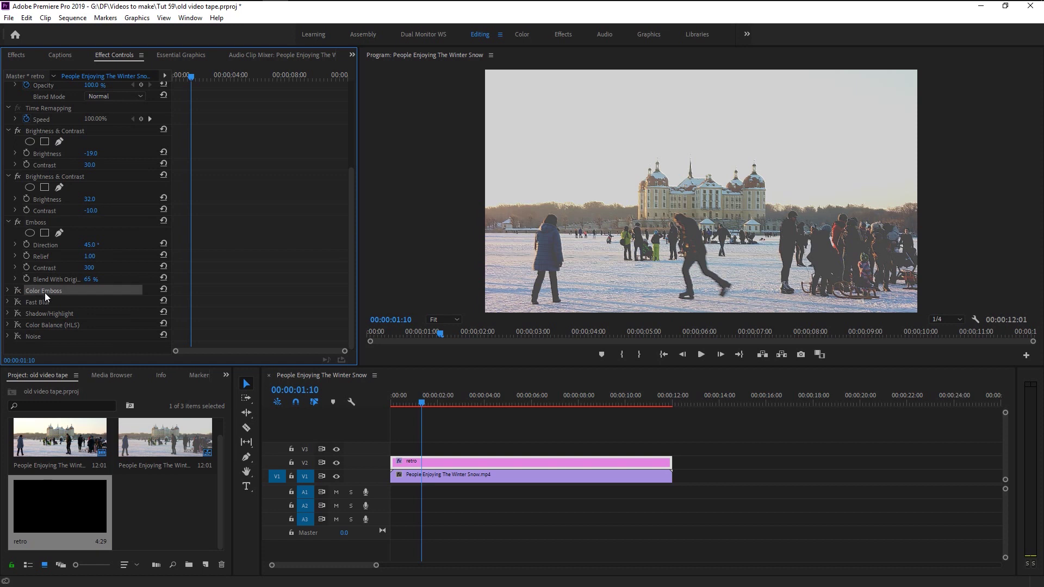
left_click(8, 291)
scroll(74, 298, "down", 2)
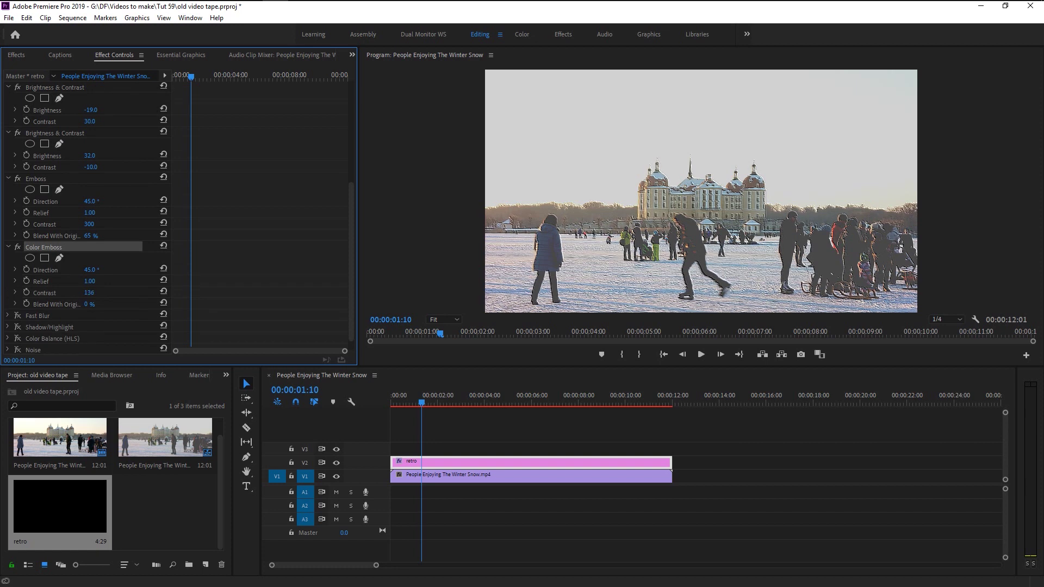
left_click_drag(89, 292, 86, 293)
left_click_drag(89, 304, 97, 305)
Set the Fast Blur effect's blurriness to 2 and enable Repeat Edge Pixels.
left_click(31, 317)
scroll(22, 310, "down", 1)
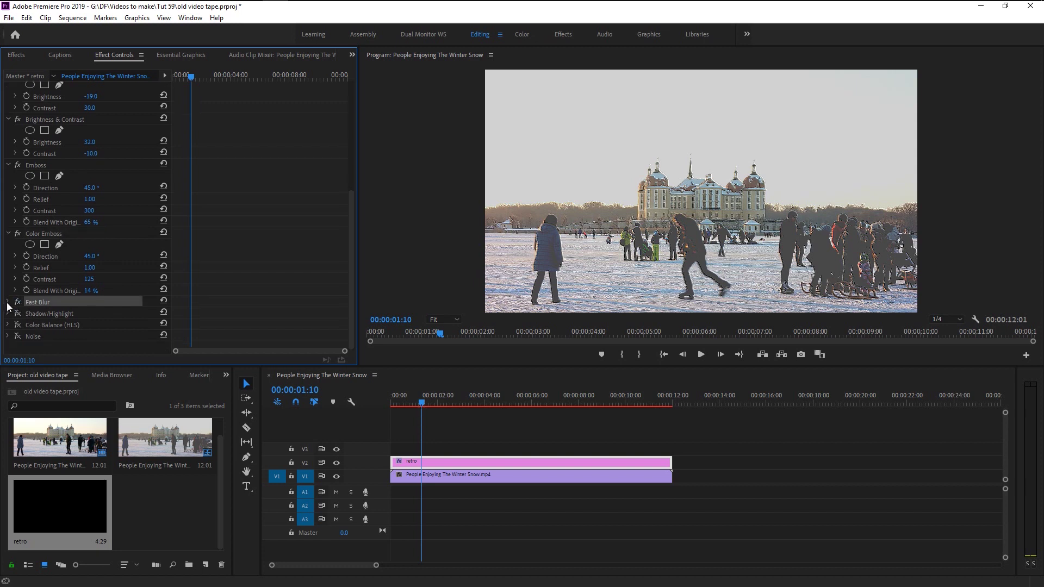
left_click(8, 302)
scroll(64, 325, "down", 3)
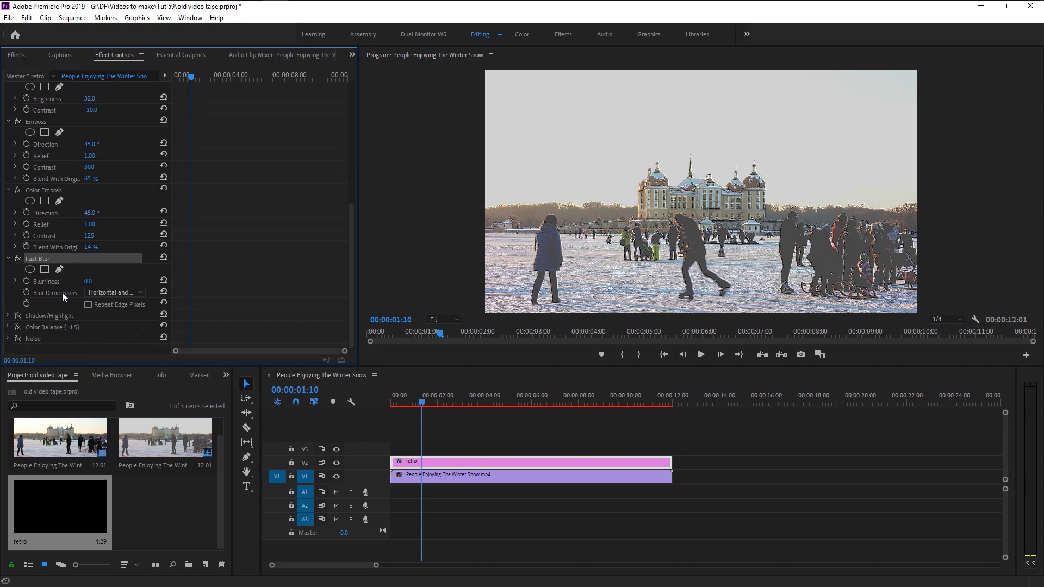
left_click(99, 278)
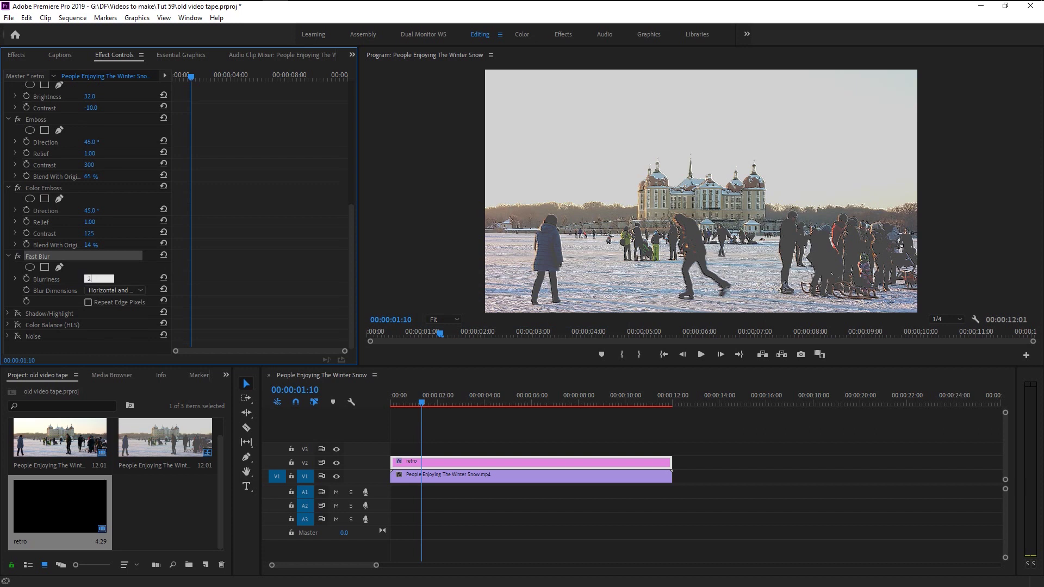
type("2")
key("Return")
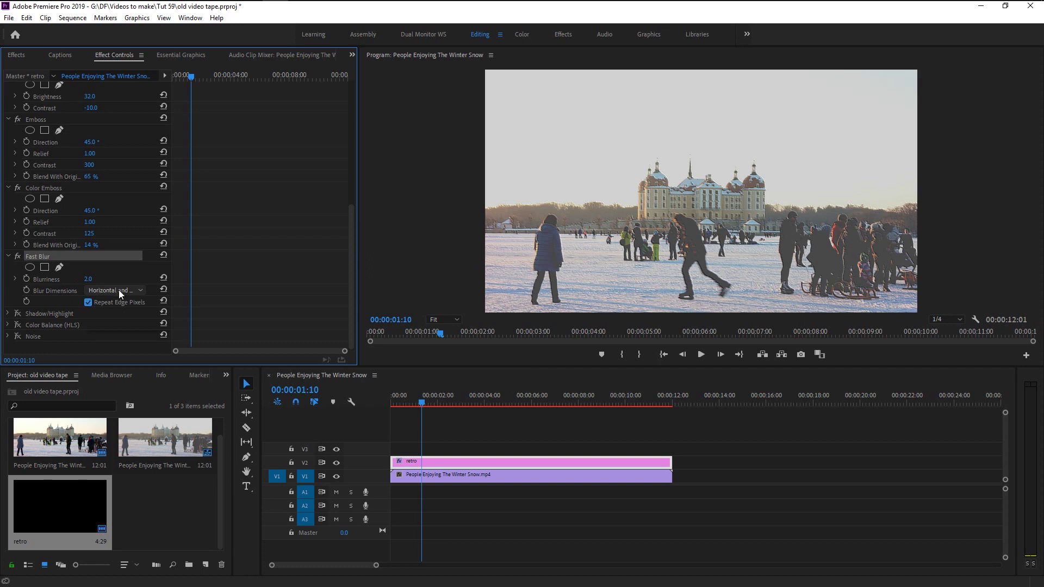
Compare the Fast Blur dimension options and set Blur Dimensions to Vertical.
left_click(118, 290)
left_click(120, 326)
left_click(115, 290)
left_click(126, 302)
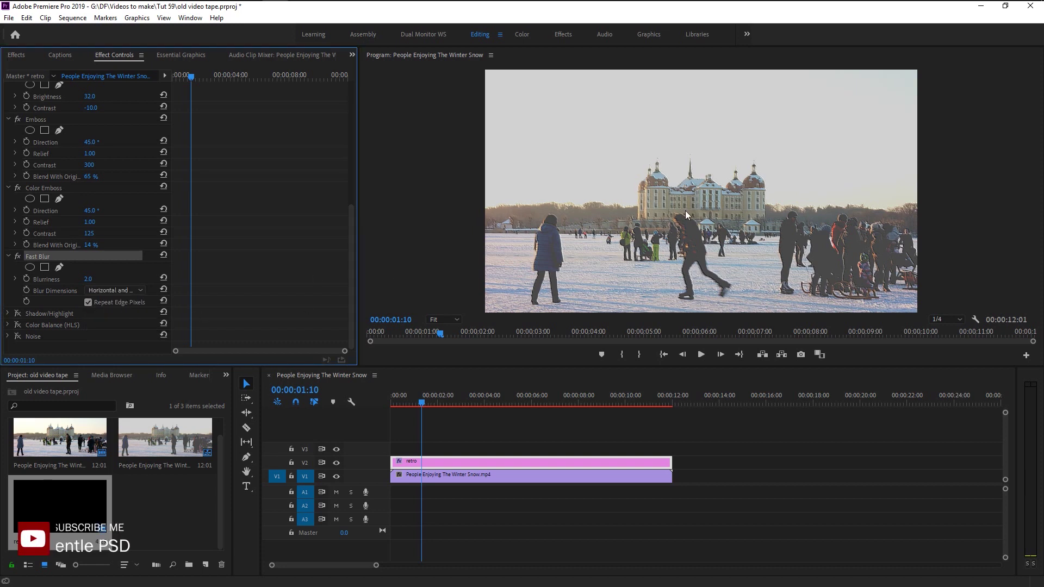
left_click(116, 292)
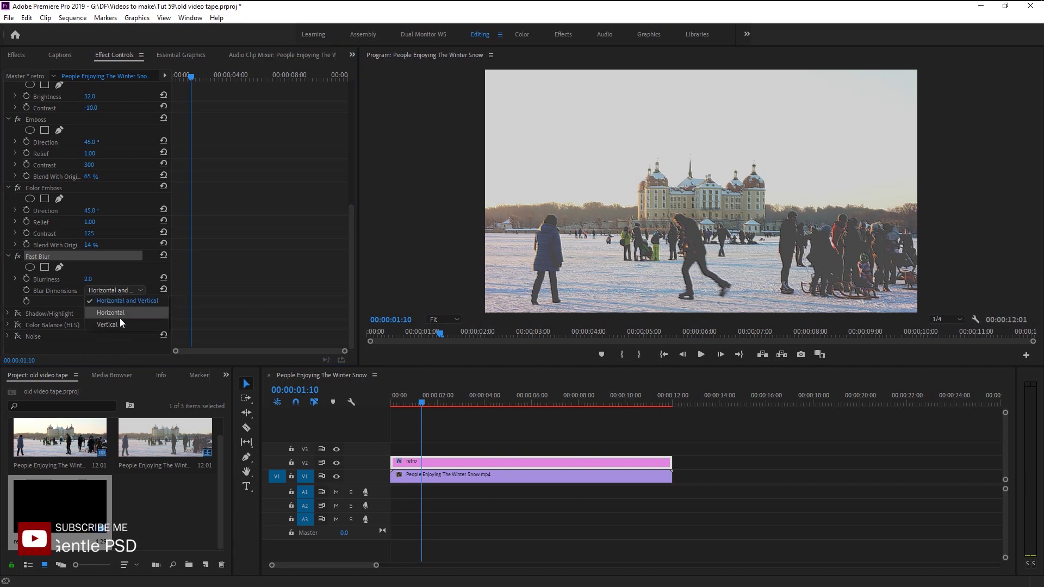
left_click(119, 315)
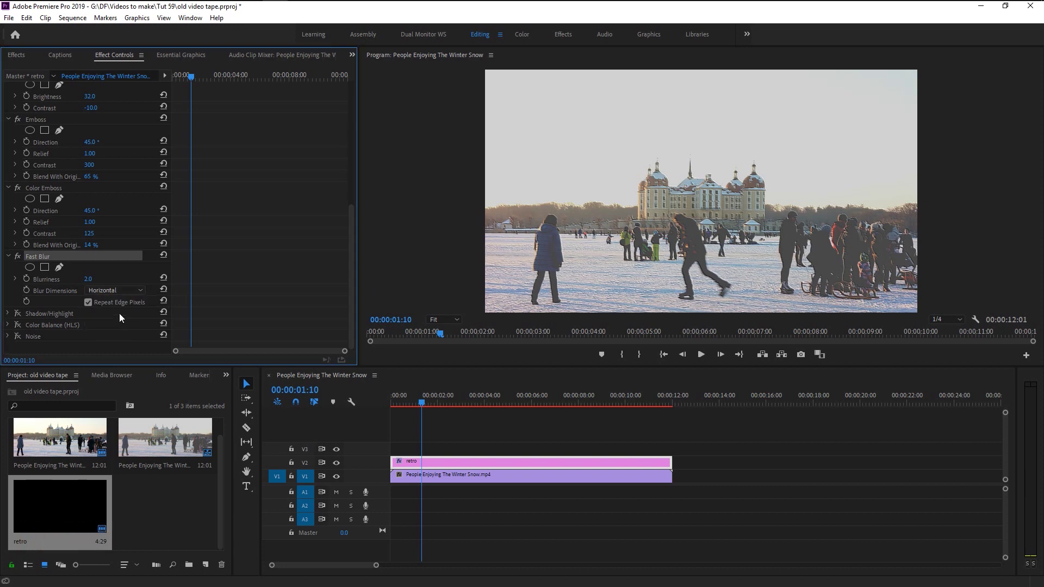
left_click(124, 289)
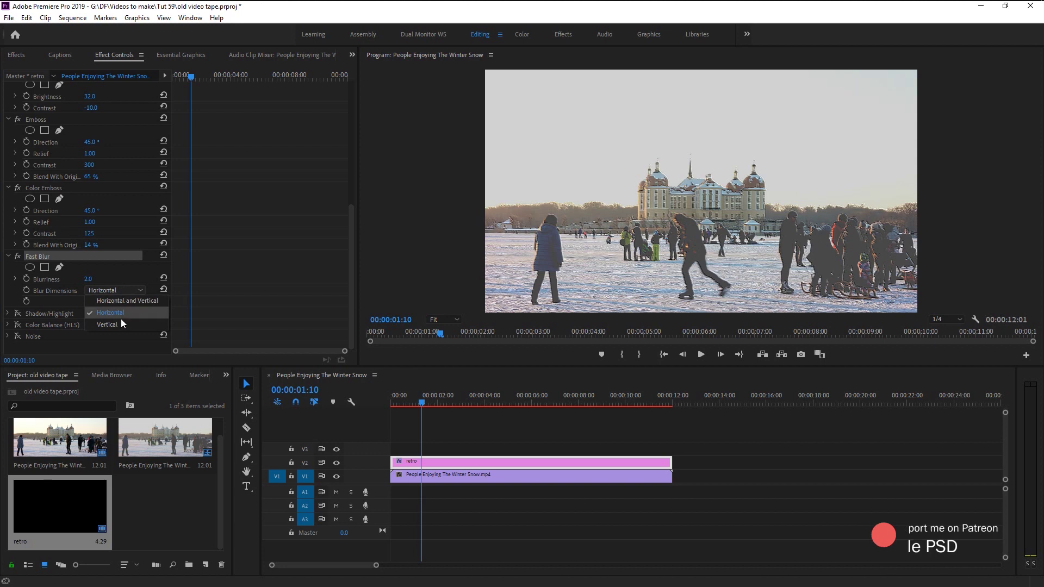
left_click(118, 322)
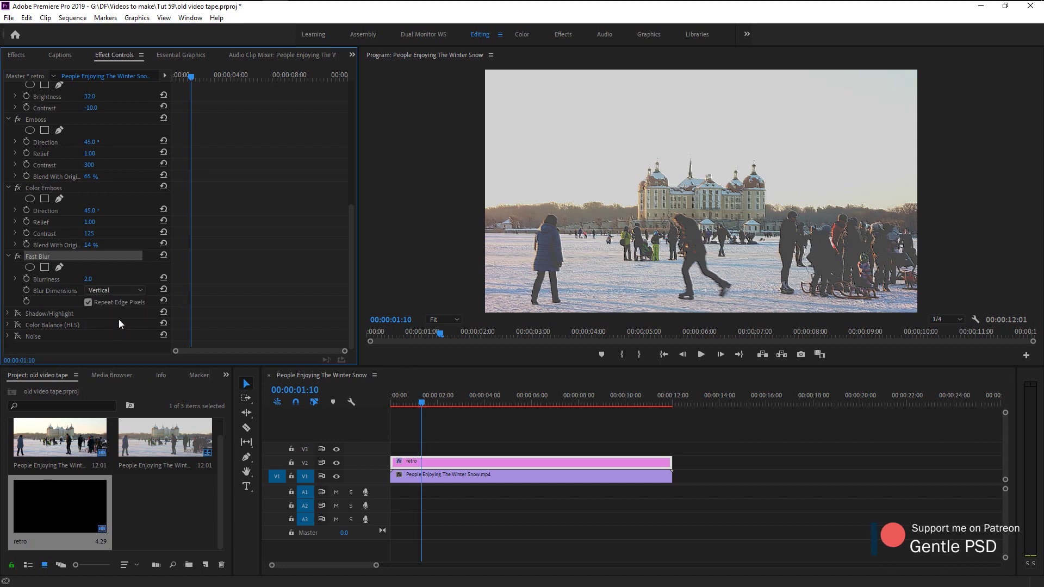
Switch on the Shadow/Highlight effect and set its Temporal Smoothing to 6.90.
left_click(37, 316)
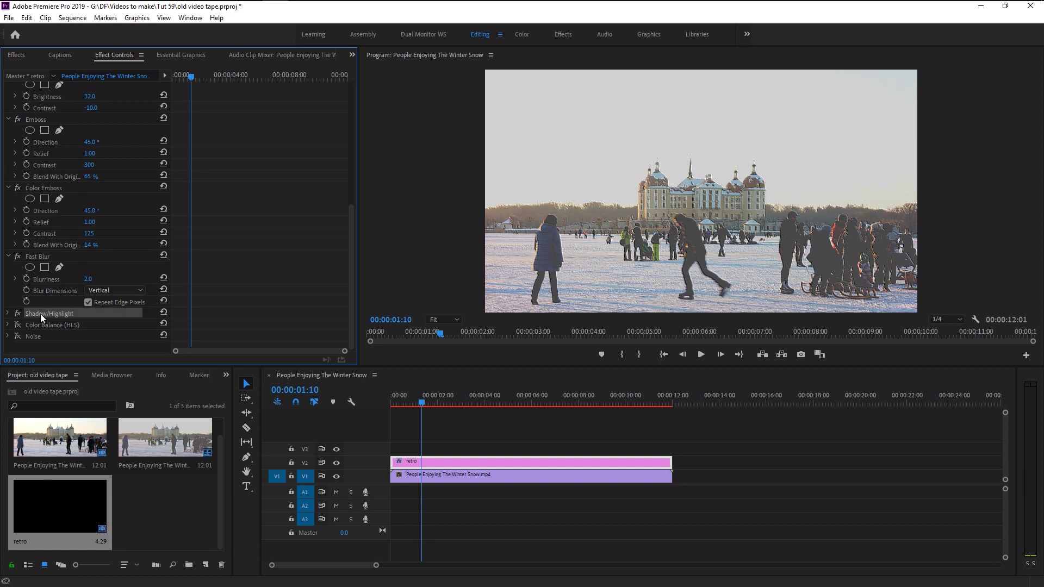
left_click(8, 314)
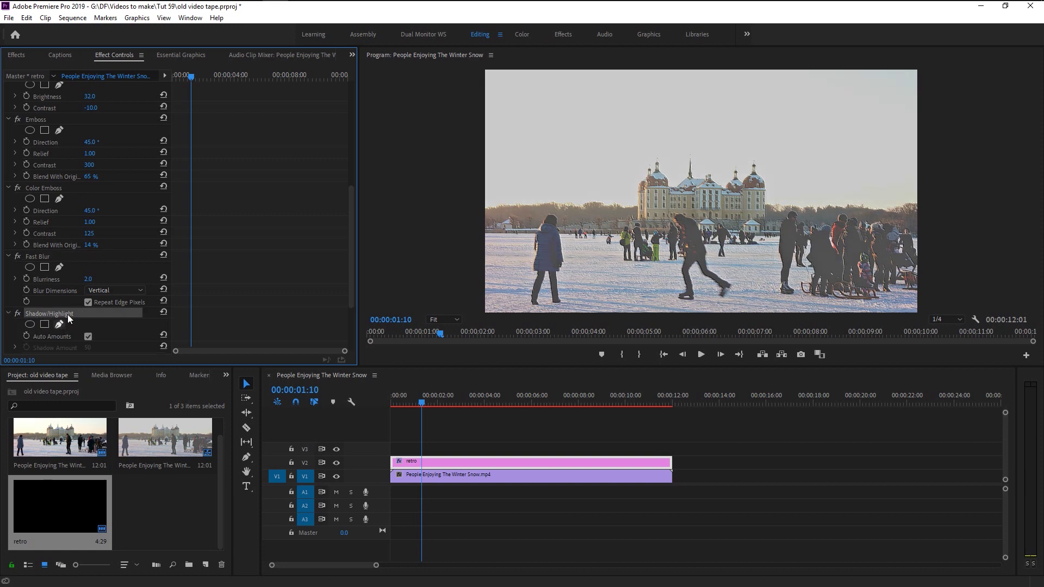
scroll(68, 313, "down", 2)
scroll(67, 311, "down", 2)
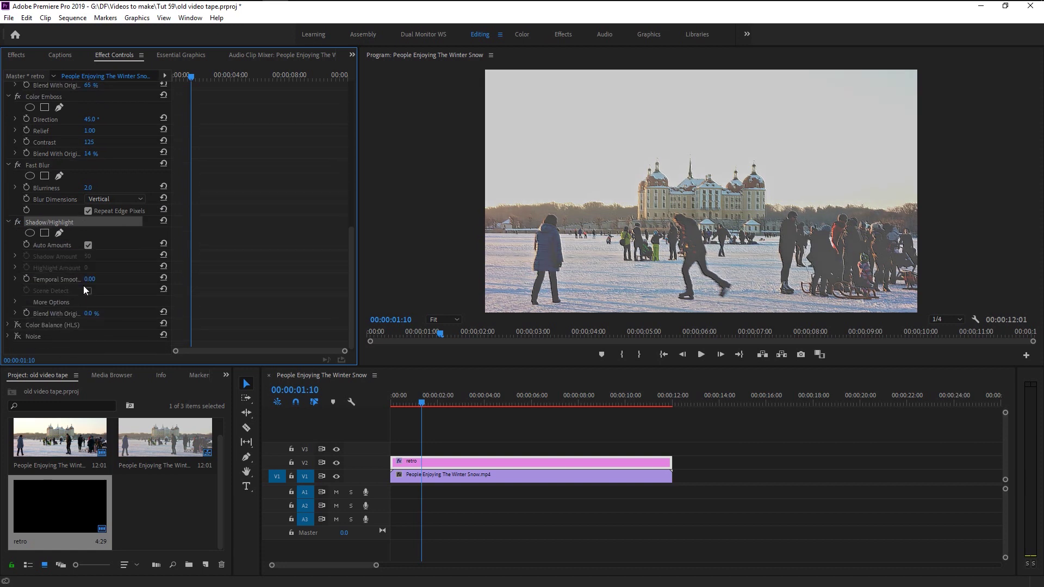
left_click_drag(89, 280, 127, 279)
Set the Color Balance (HLS) effect's hue to 2°, lightness to -10 and saturation to 10.
left_click(35, 325)
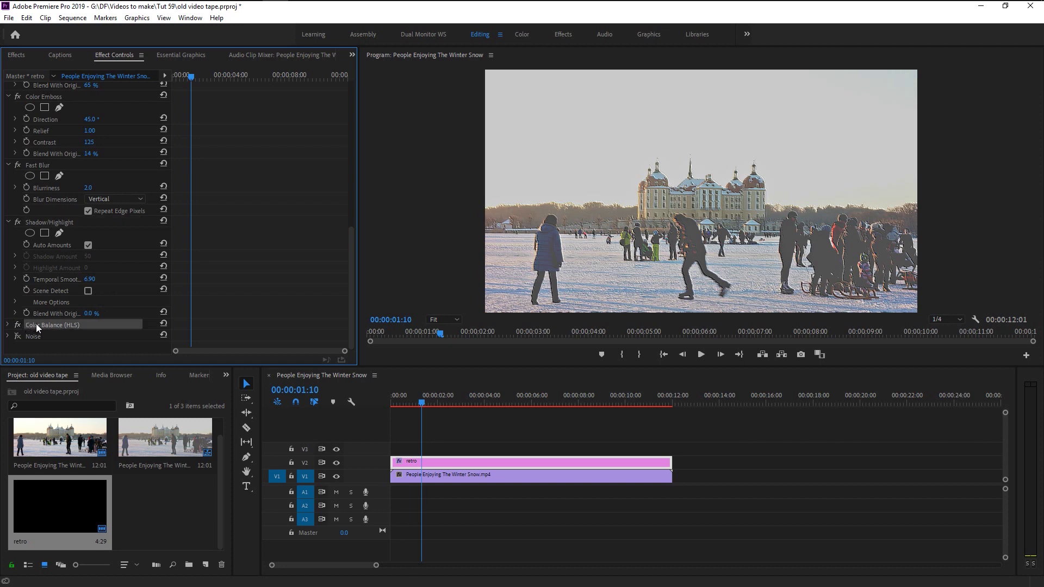
left_click(8, 325)
scroll(109, 325, "down", 2)
key("Home")
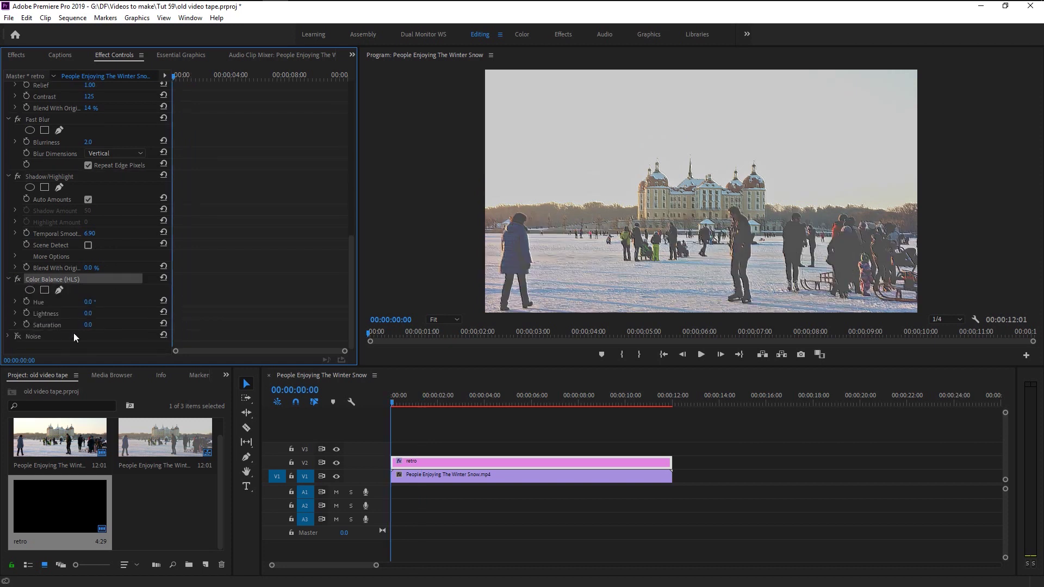
left_click(88, 302)
type("2")
left_click(91, 313)
type("-10")
key("Return")
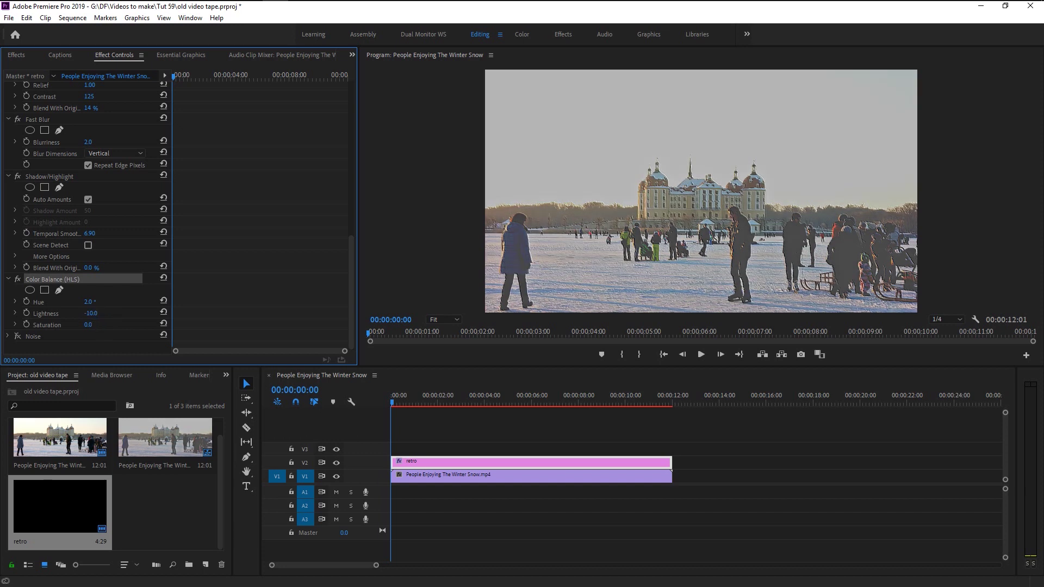
left_click_drag(88, 325, 93, 325)
Set the Noise effect's Amount of Noise to 5 %.
left_click(8, 337)
scroll(111, 338, "down", 2)
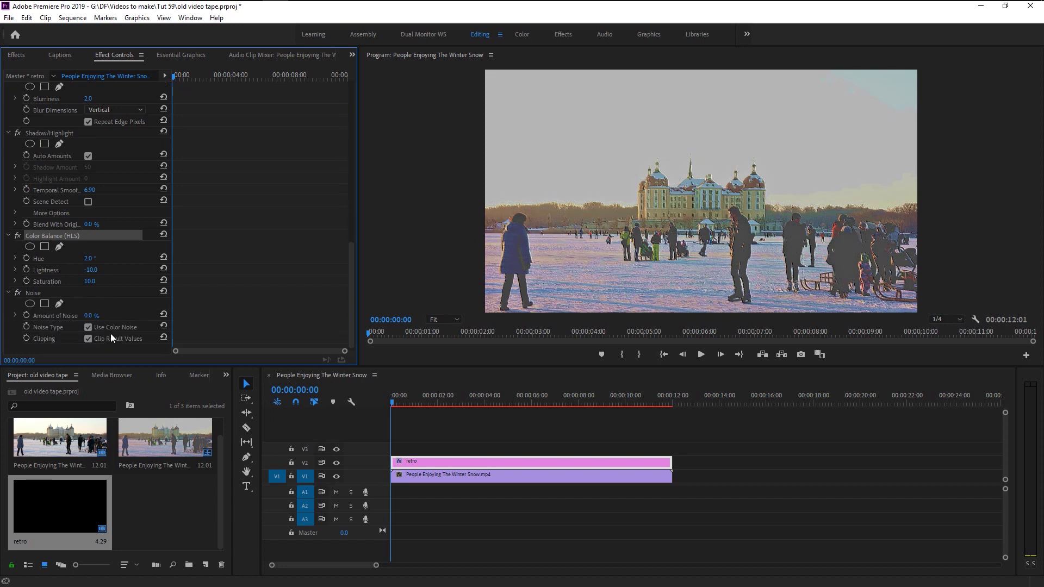
left_click(89, 315)
type("16")
key("Return")
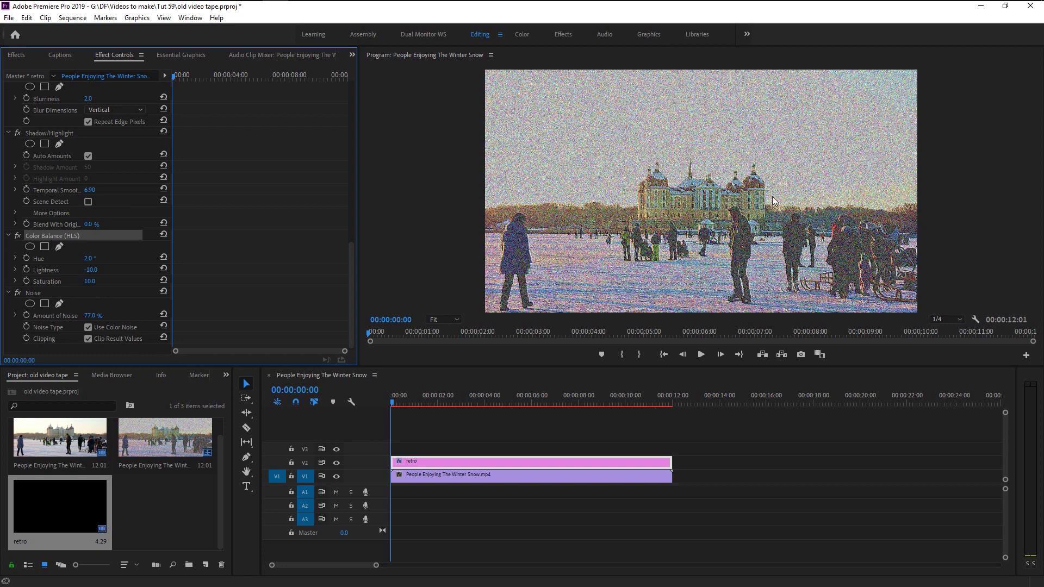
left_click(96, 315)
type("5")
key("Return")
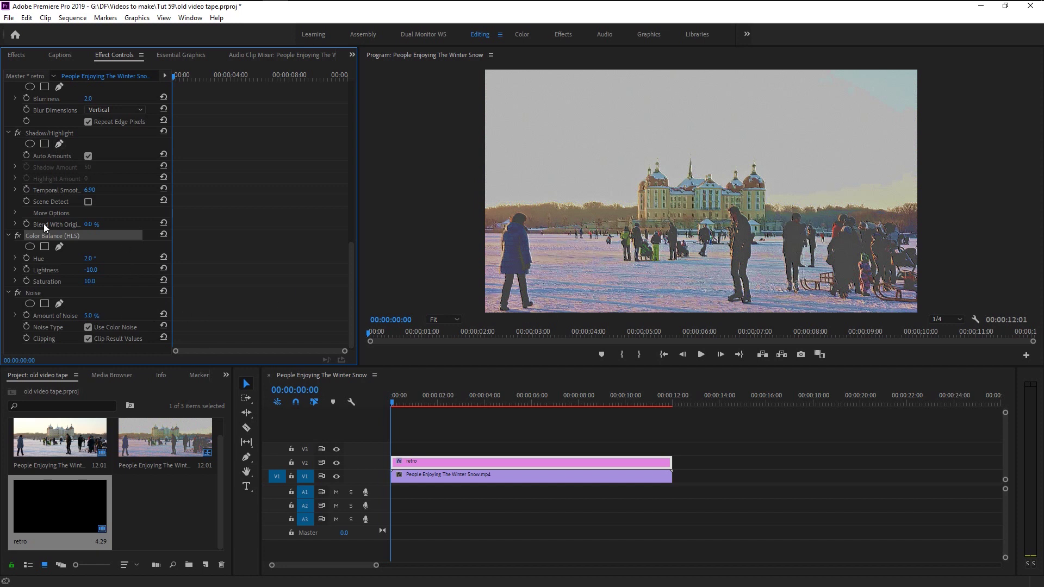
Find the Dust & Scratches effect by searching for "dust" and apply it to the retro adjustment layer.
left_click(18, 54)
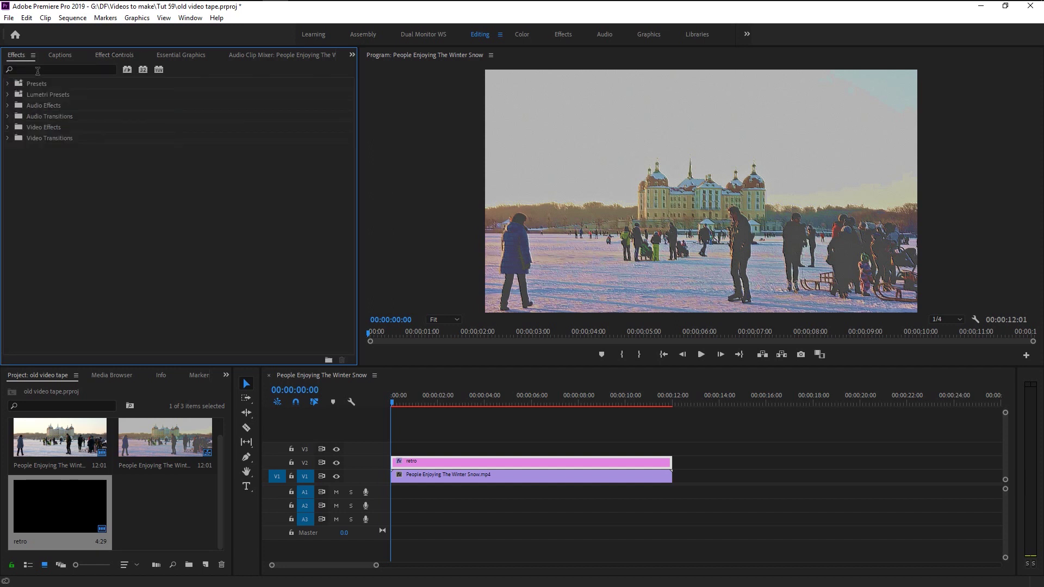
left_click(38, 71)
type("dust")
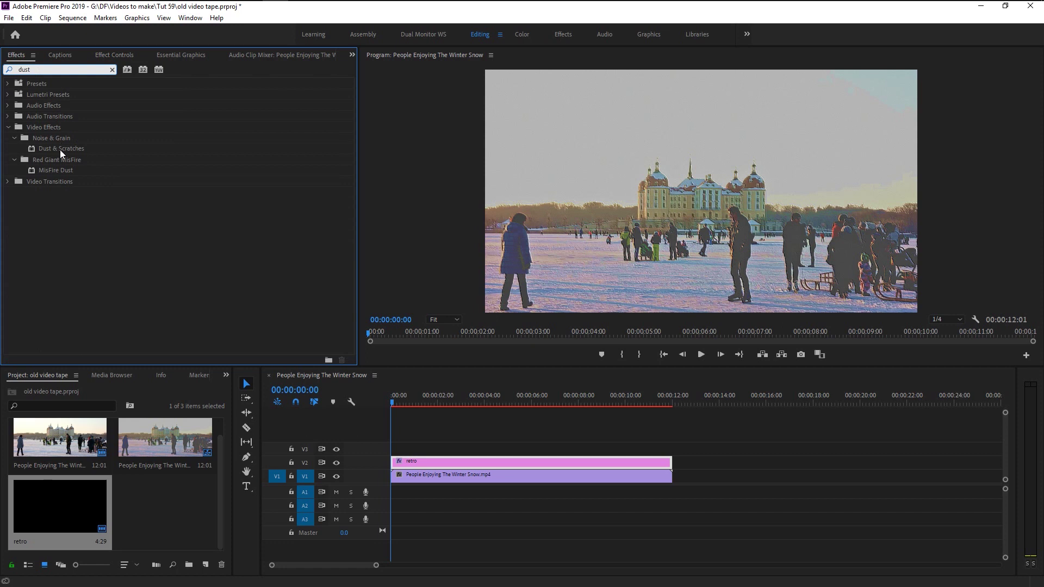
left_click(54, 149)
left_click_drag(69, 157, 416, 464)
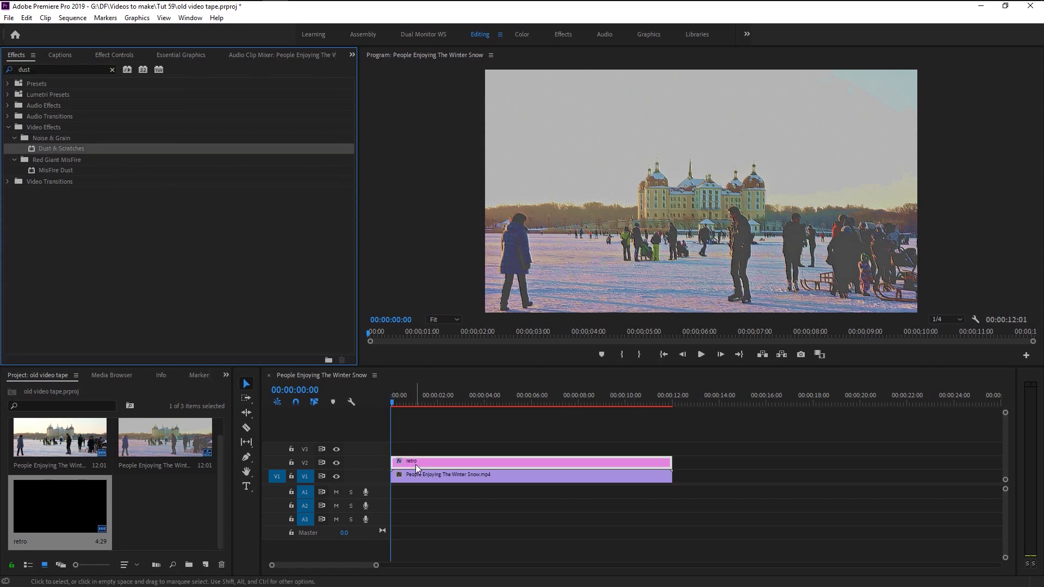
Set the Dust & Scratches radius to 2 and threshold to 1, and inspect the result up close.
left_click(113, 55)
scroll(30, 334, "down", 3)
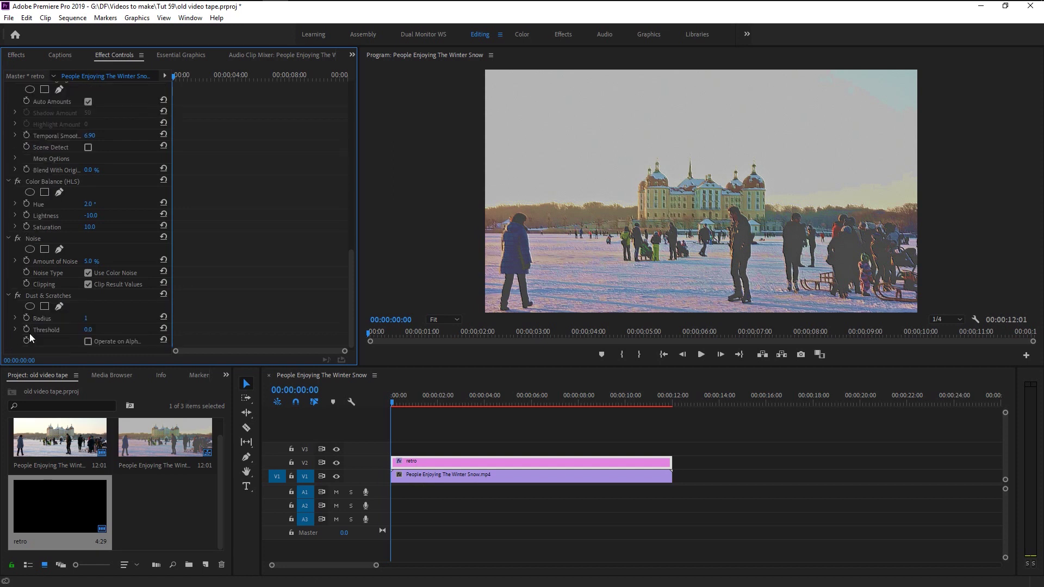
left_click_drag(86, 313, 100, 314)
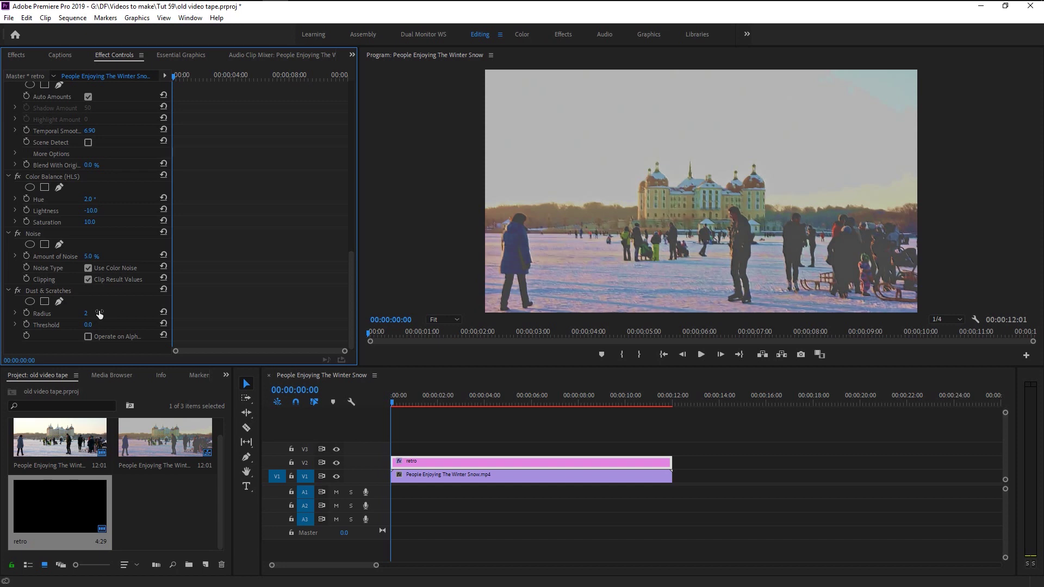
left_click(91, 324)
type("1")
key("Return")
left_click(444, 319)
left_click(455, 415)
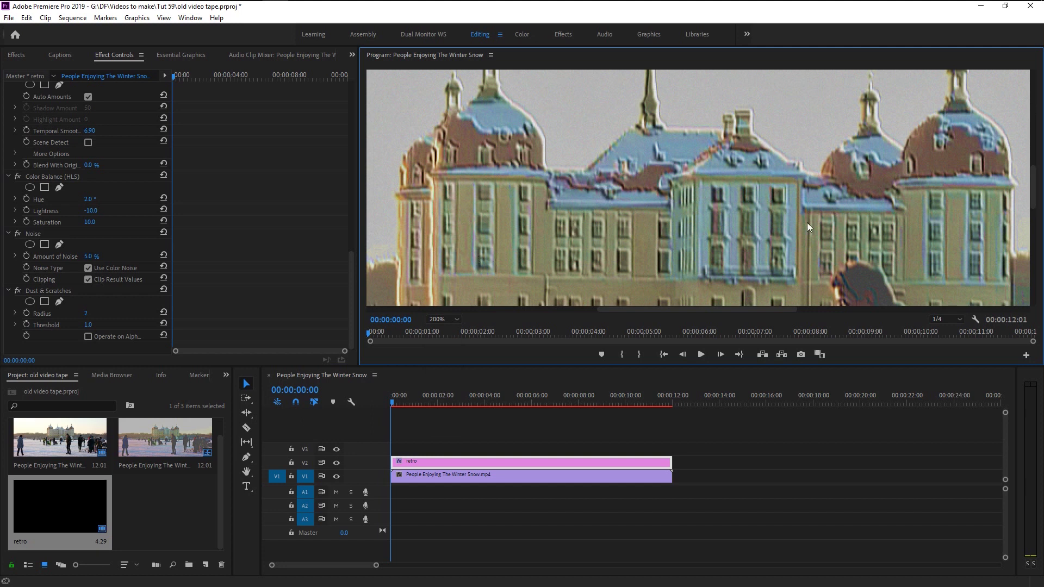
left_click(436, 319)
left_click(441, 328)
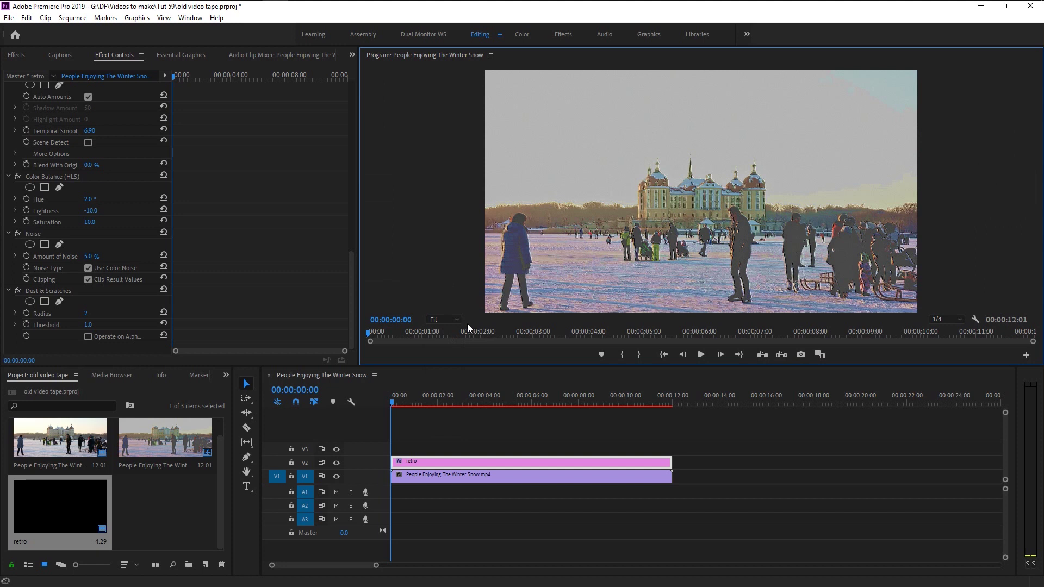
Search the effects for "wave warp" and apply Wave Warp to the retro adjustment layer.
left_click(17, 55)
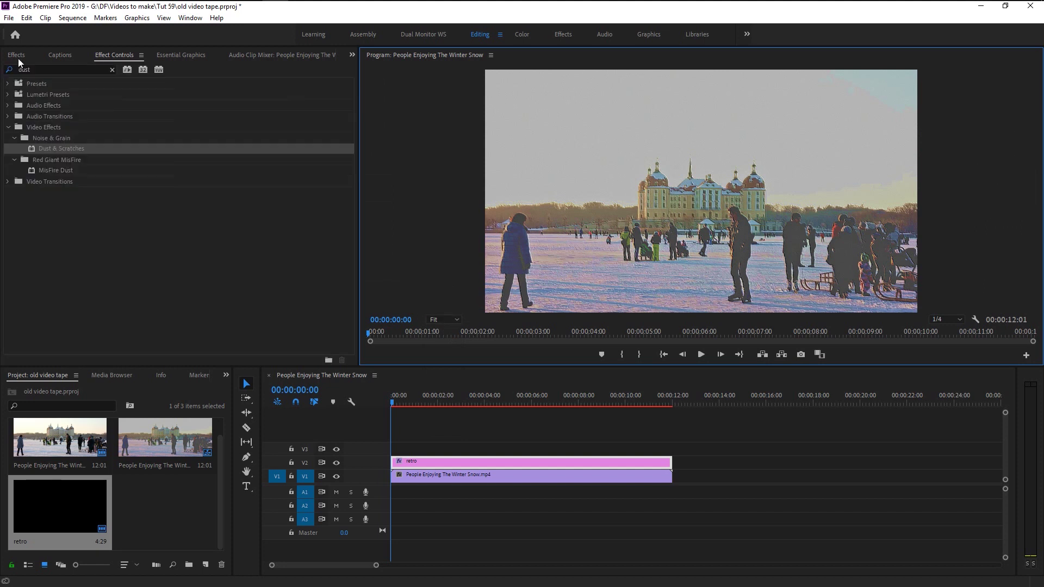
left_click(111, 69)
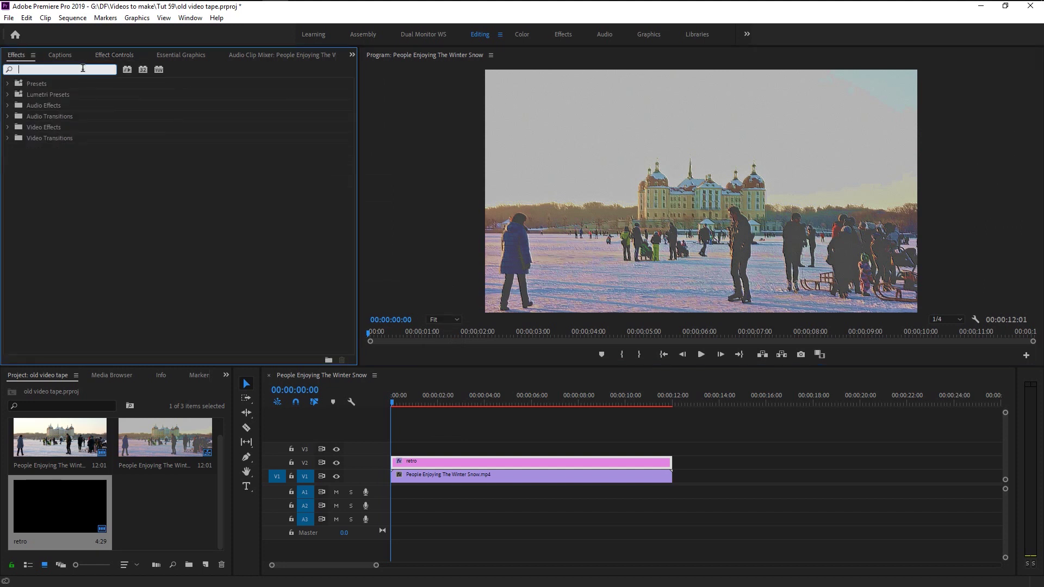
type("wave warp")
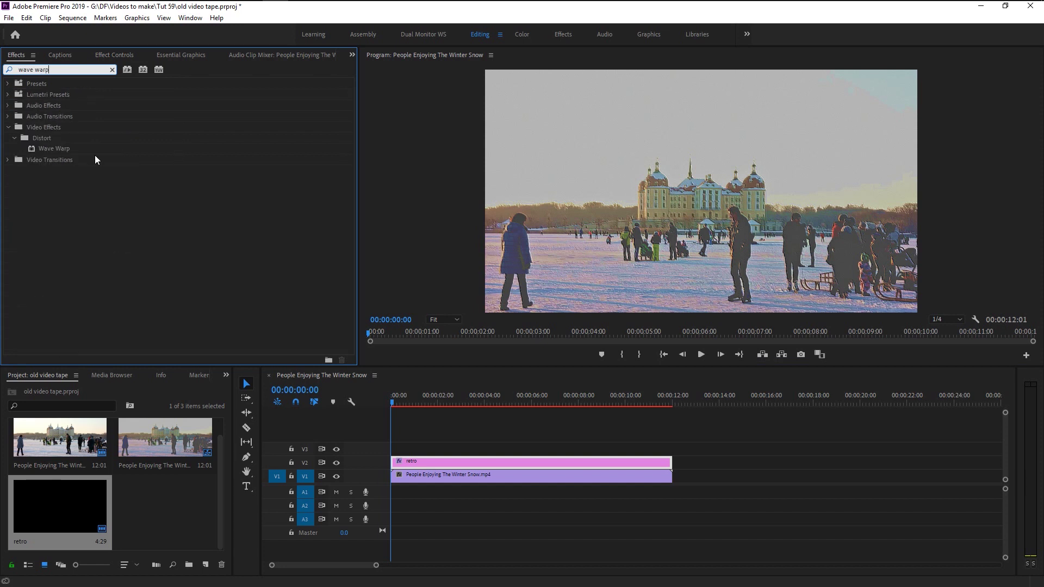
mouse_move(69, 148)
left_mouse_down()
mouse_move(52, 150)
mouse_move(382, 396)
mouse_move(452, 466)
left_mouse_up()
Set the Wave Warp effect's wave type to Triangle, wave height to 3 and wave width to 1.
scroll(38, 323, "down", 3)
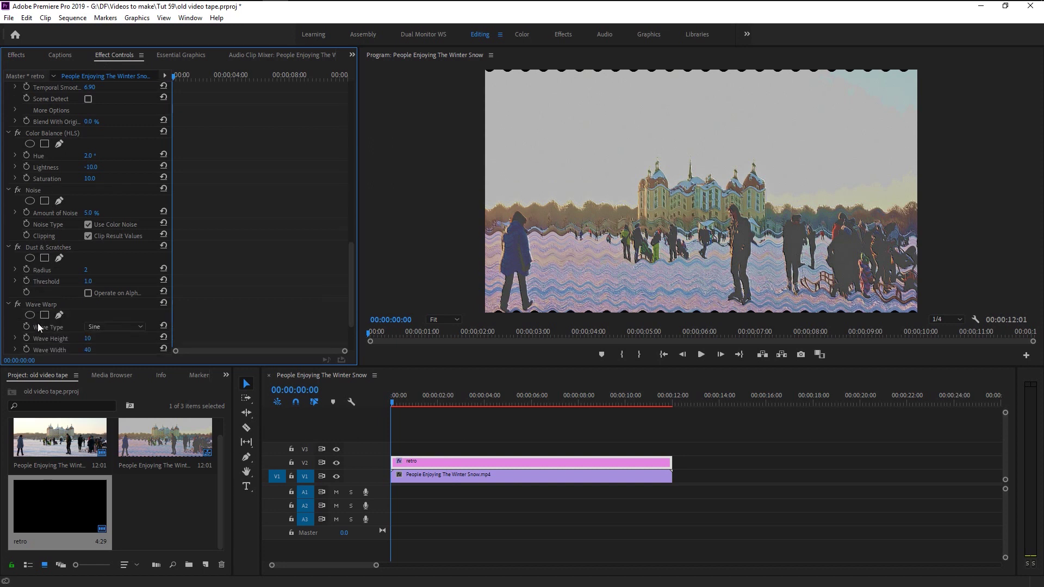
scroll(39, 327, "down", 2)
scroll(37, 325, "down", 1)
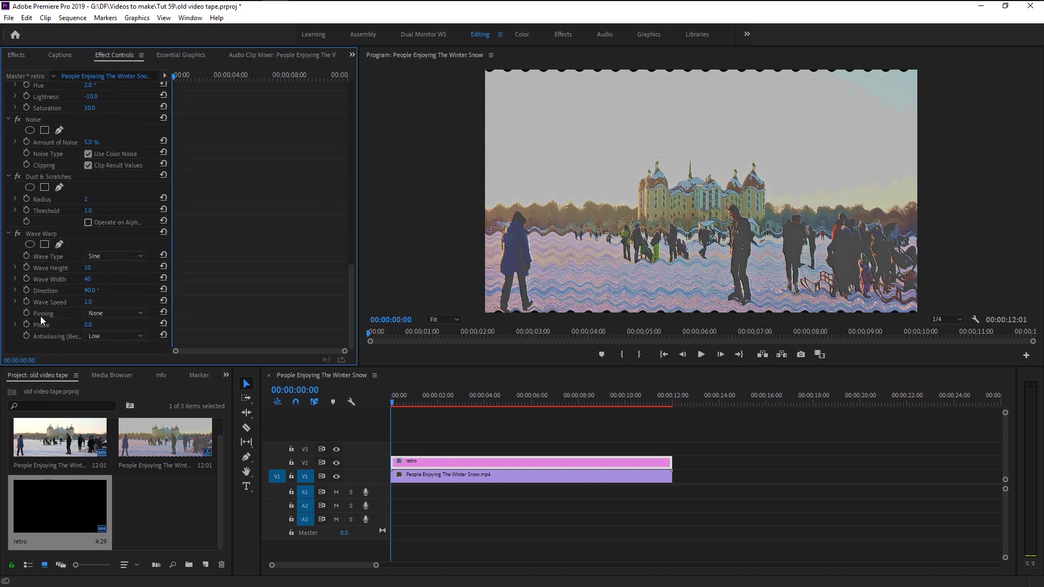
left_click(41, 233)
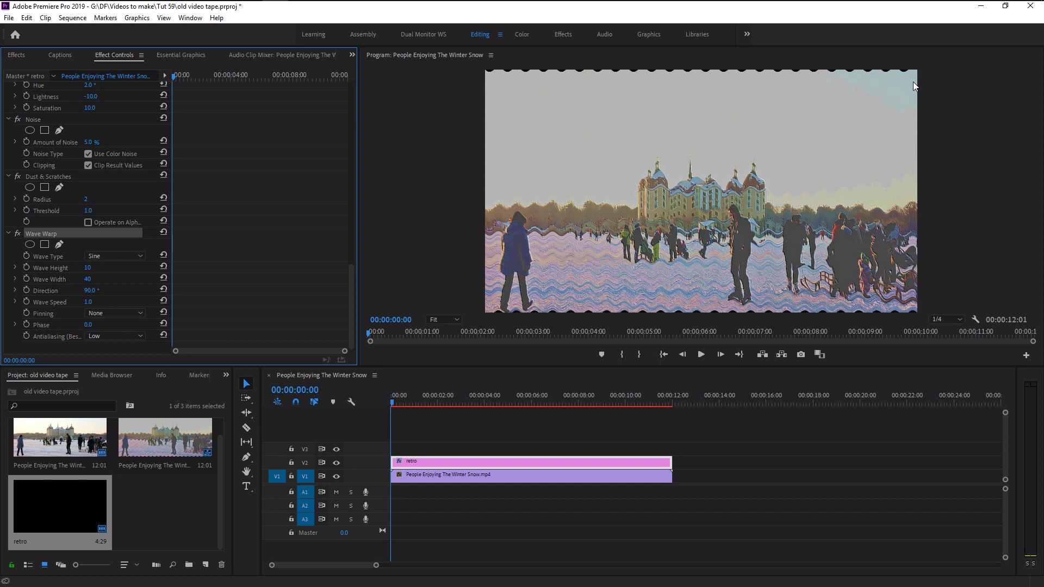
left_click(107, 258)
left_click(109, 291)
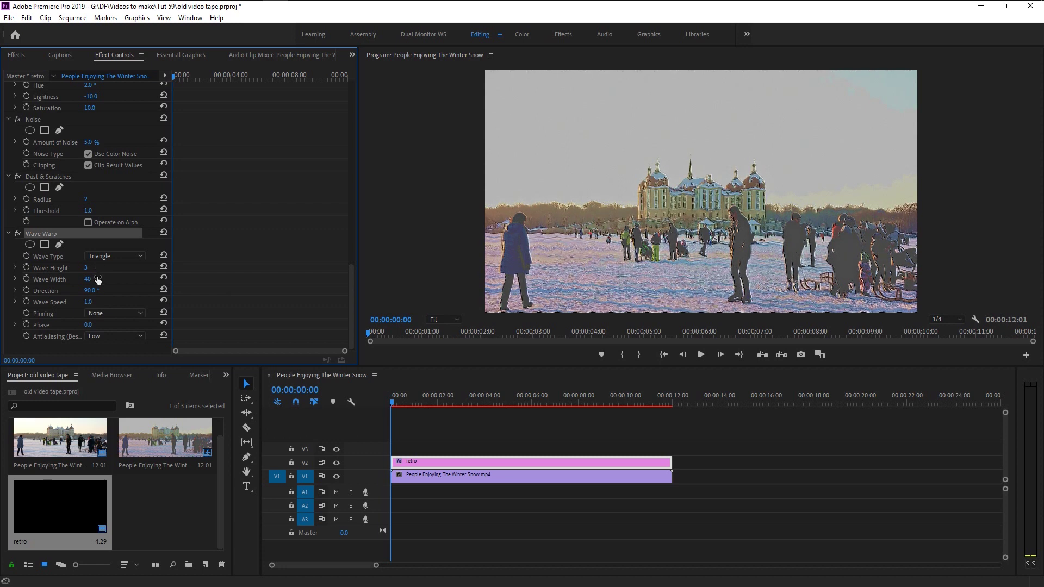
left_click_drag(99, 279, 79, 279)
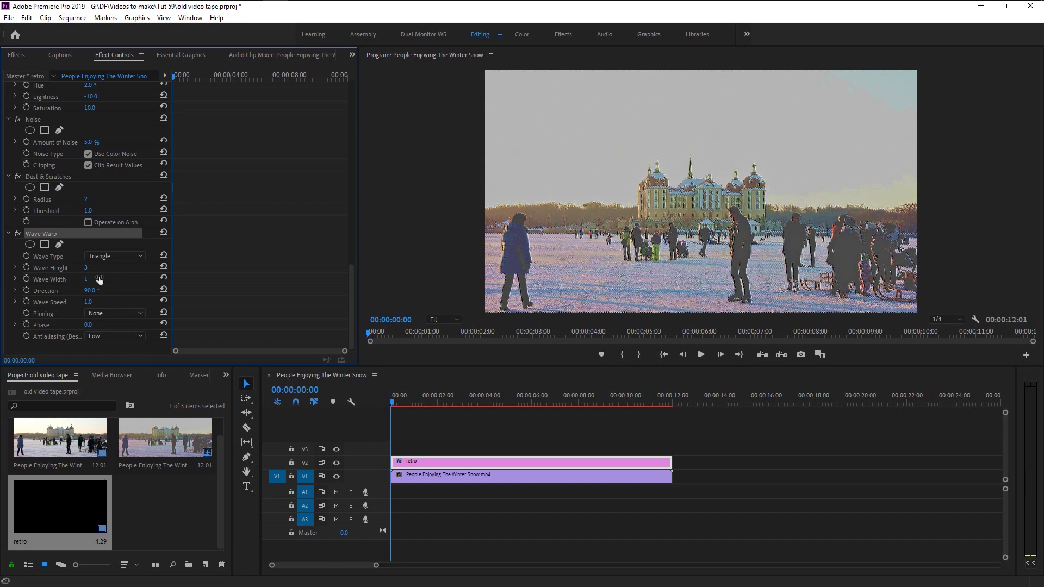
Inspect the frame's upper edge up close and set the Wave Warp pinning to All Edges.
left_click(440, 320)
left_click(444, 416)
scroll(973, 190, "up", 5)
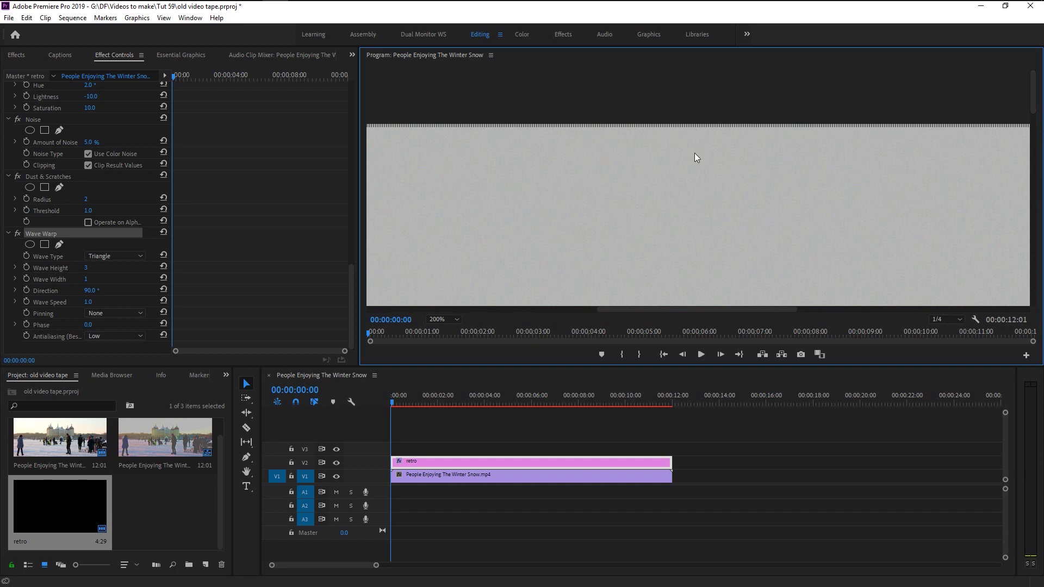
left_click(116, 313)
left_click(112, 337)
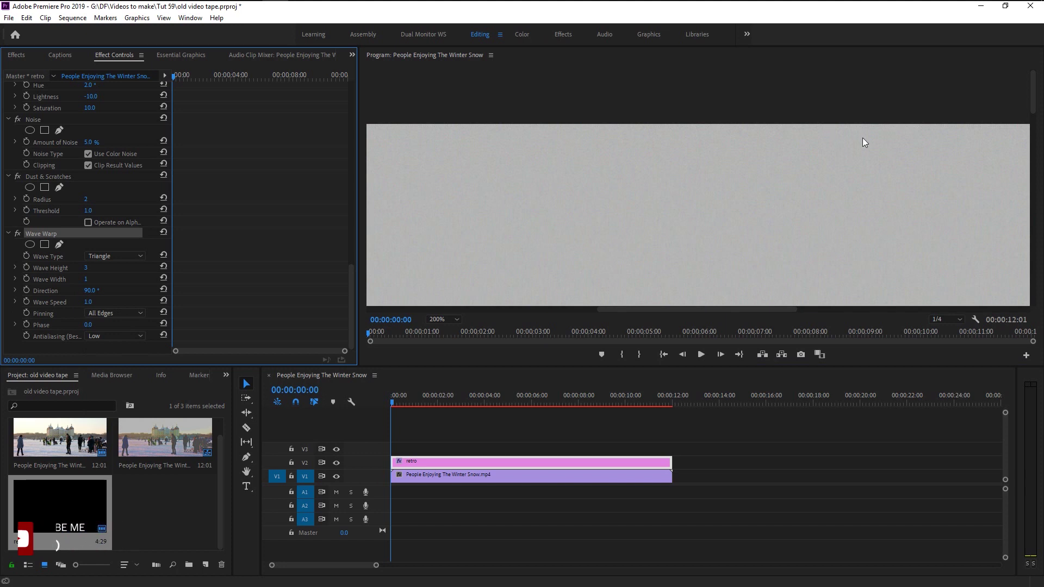
left_click(446, 321)
left_click(445, 329)
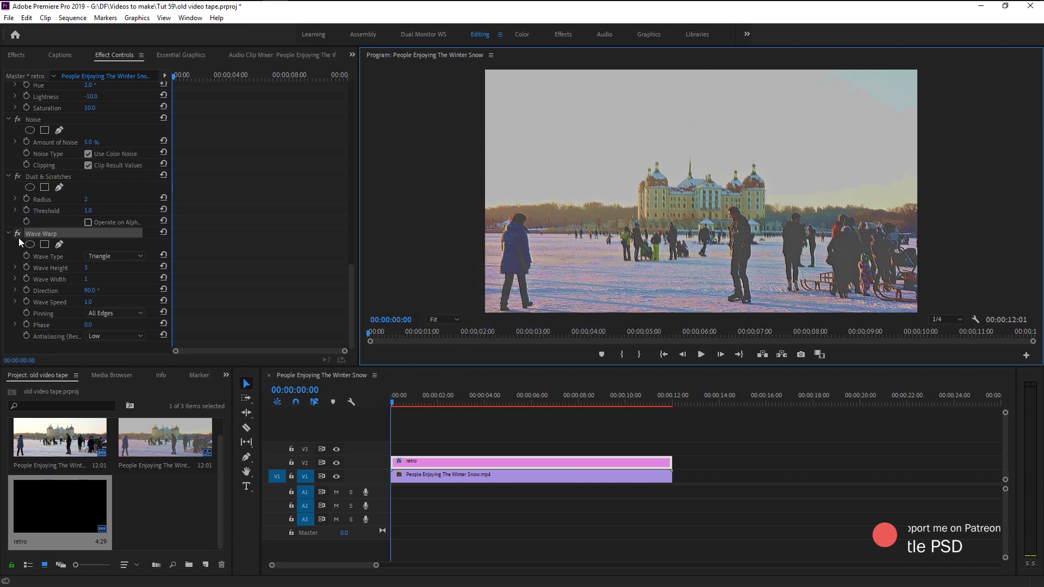
Review the effect stack and set the Color Balance (HLS) lightness to -5.
scroll(256, 242, "up", 10)
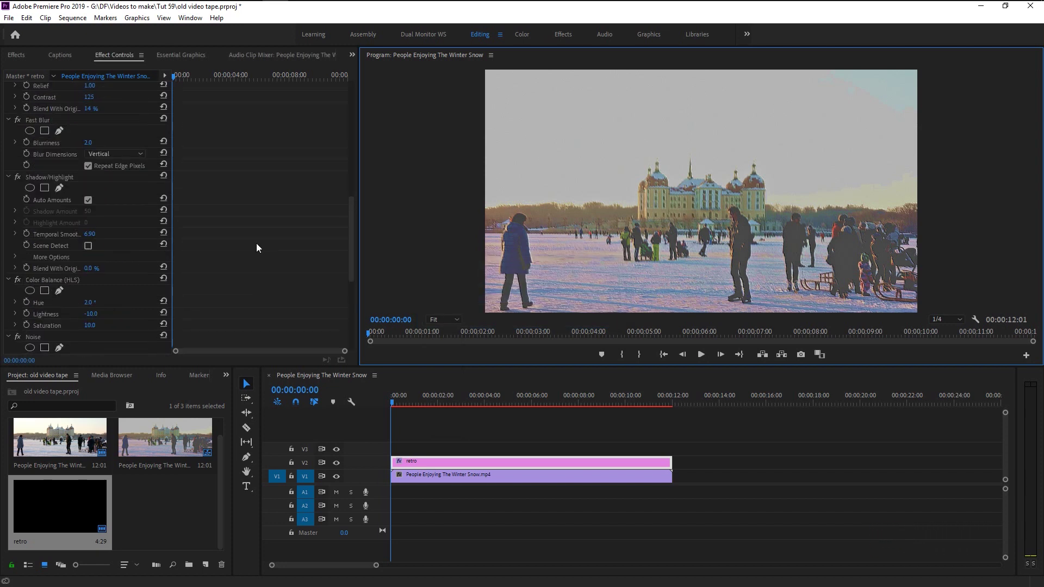
scroll(256, 243, "up", 9)
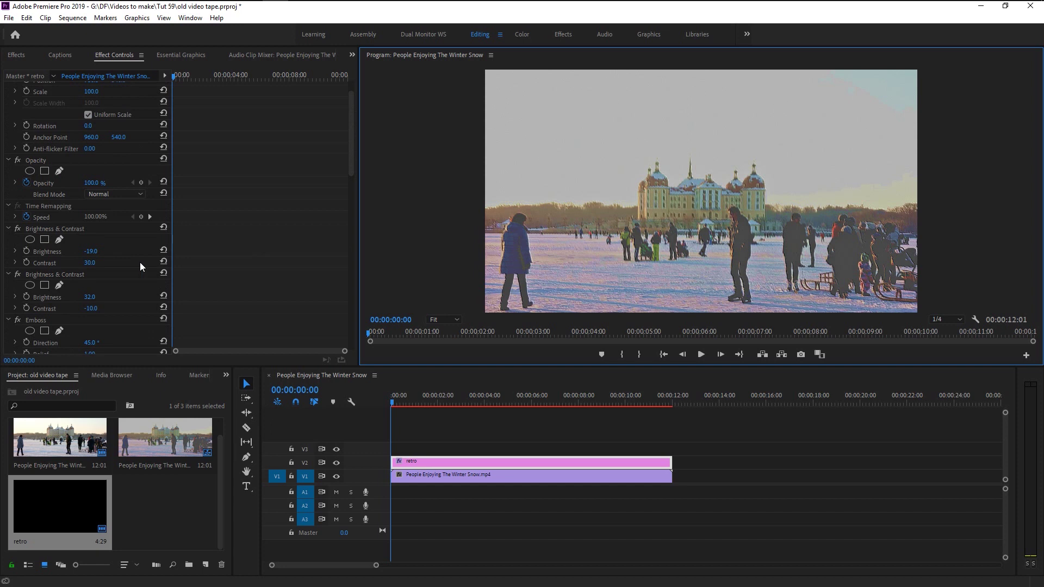
scroll(272, 263, "up", 2)
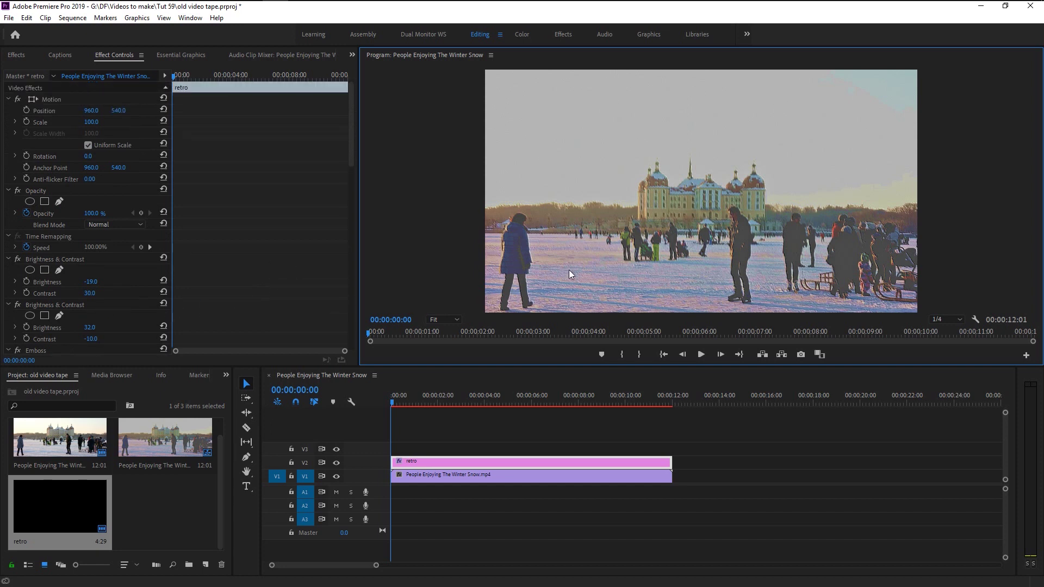
scroll(233, 272, "down", 6)
scroll(233, 270, "down", 8)
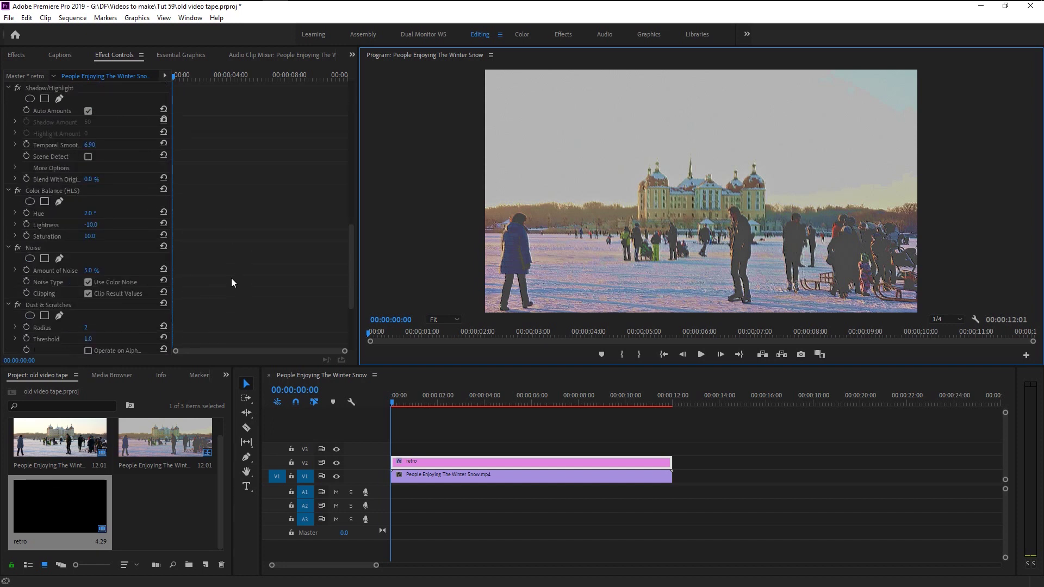
left_click(91, 225)
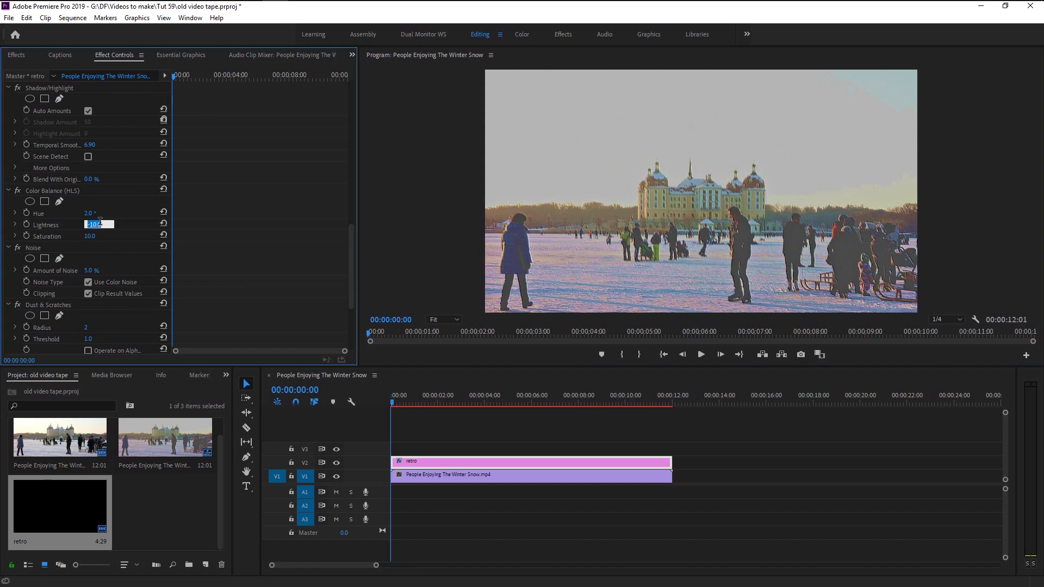
type("-5")
key("Return")
scroll(255, 248, "down", 3)
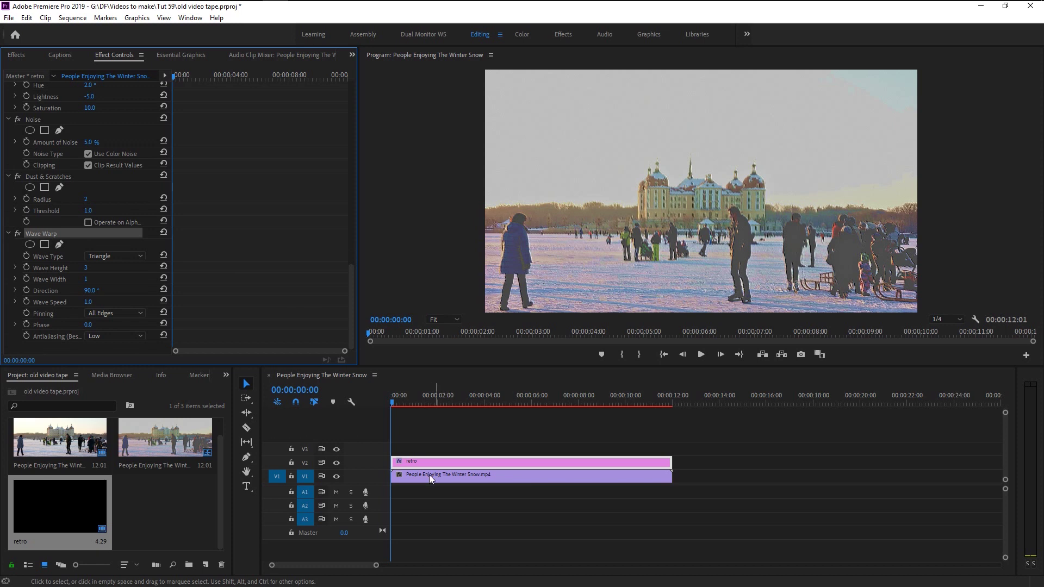
Toggle the visibility of the retro adjustment layer's track to compare the footage with and without the effects.
left_click(337, 463)
left_click(337, 463)
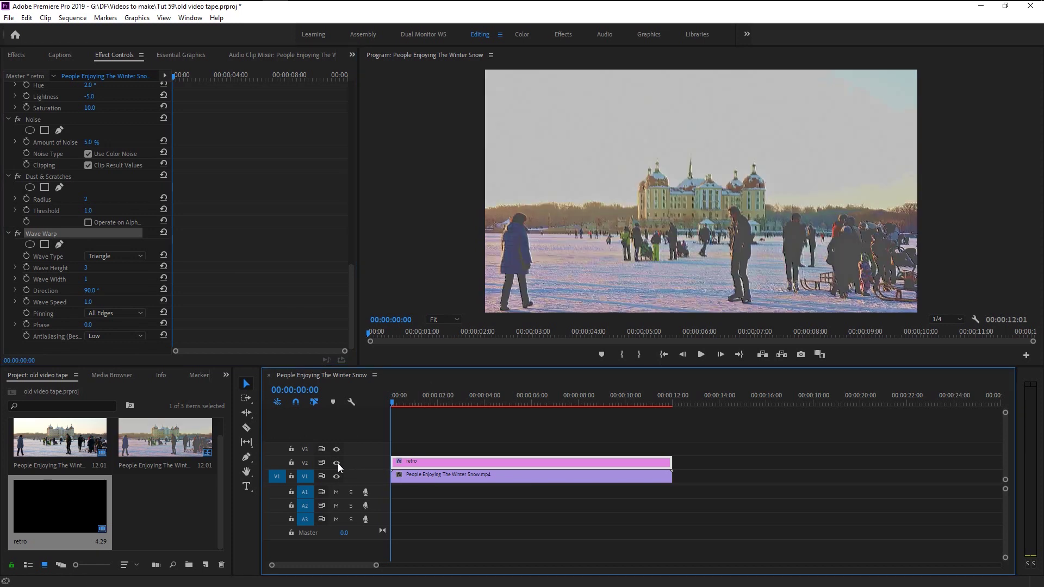
left_click(337, 463)
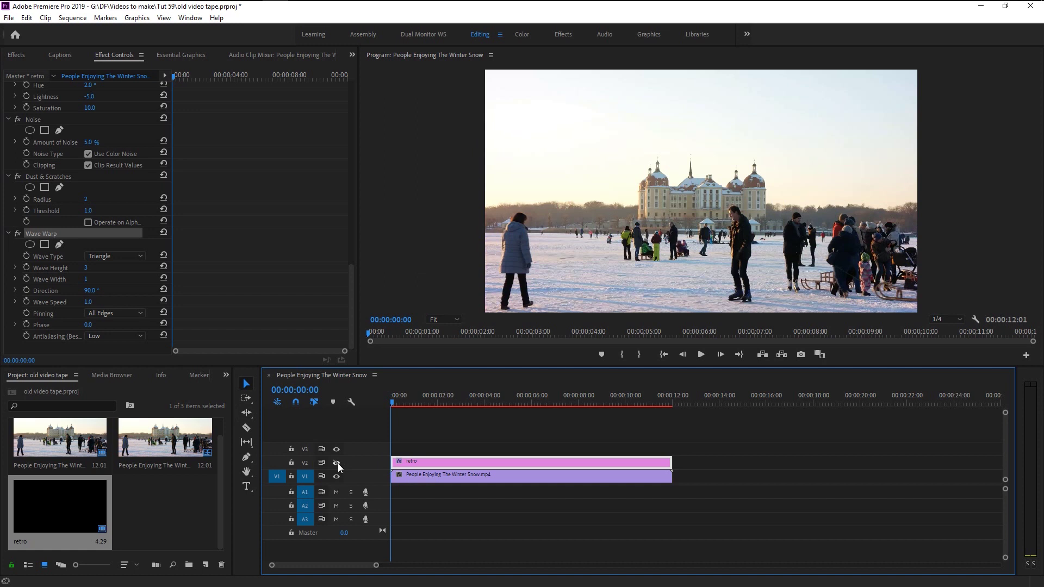
left_click(337, 464)
left_click(338, 463)
left_click(338, 463)
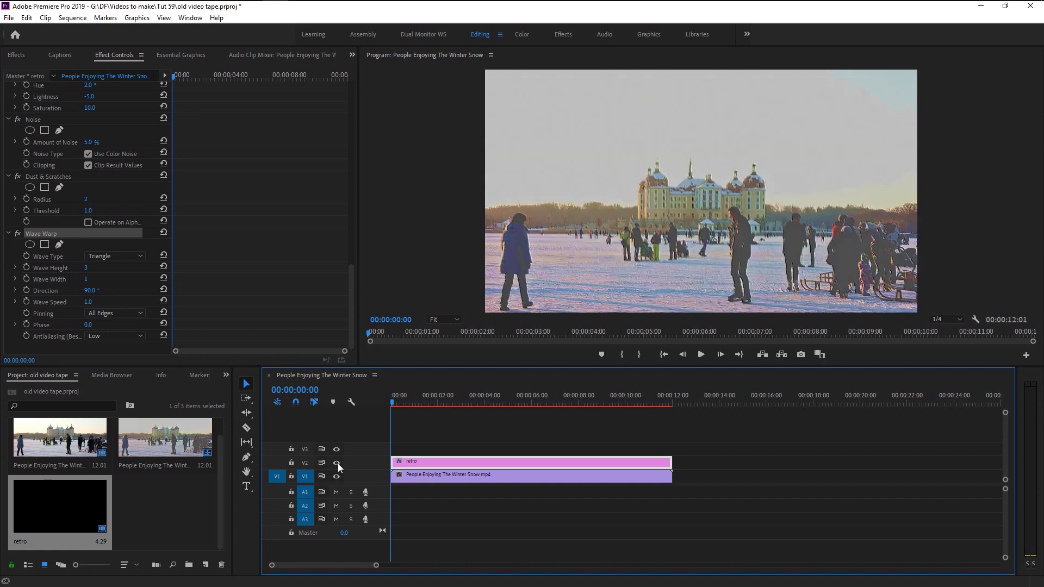
left_click(337, 463)
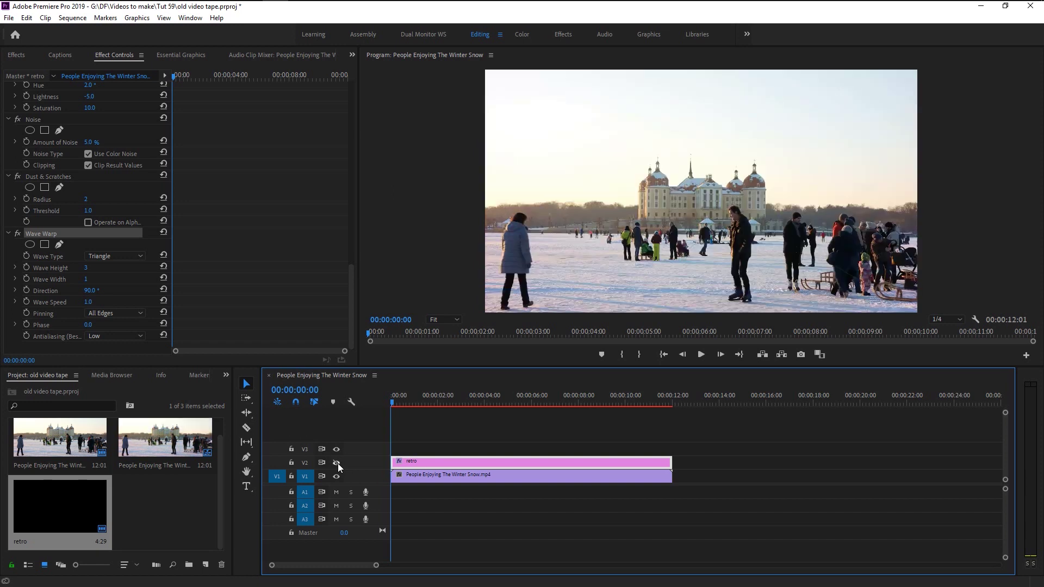
left_click(337, 463)
Select all clips, play the rendered sequence to review the effect, and return the playhead to 00:00:04:25.
key("ctrl+a")
left_click(702, 354)
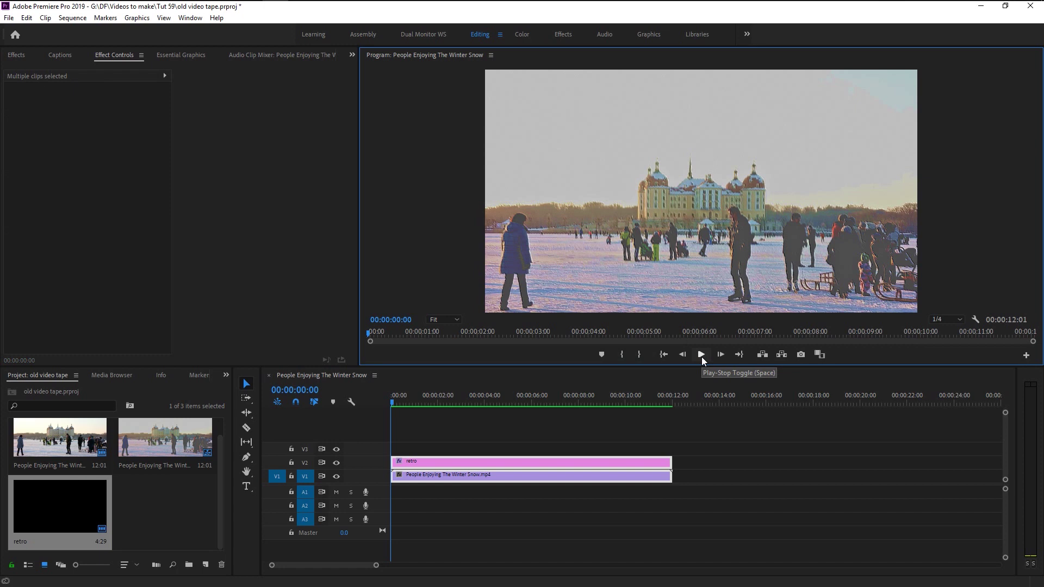
left_click(702, 355)
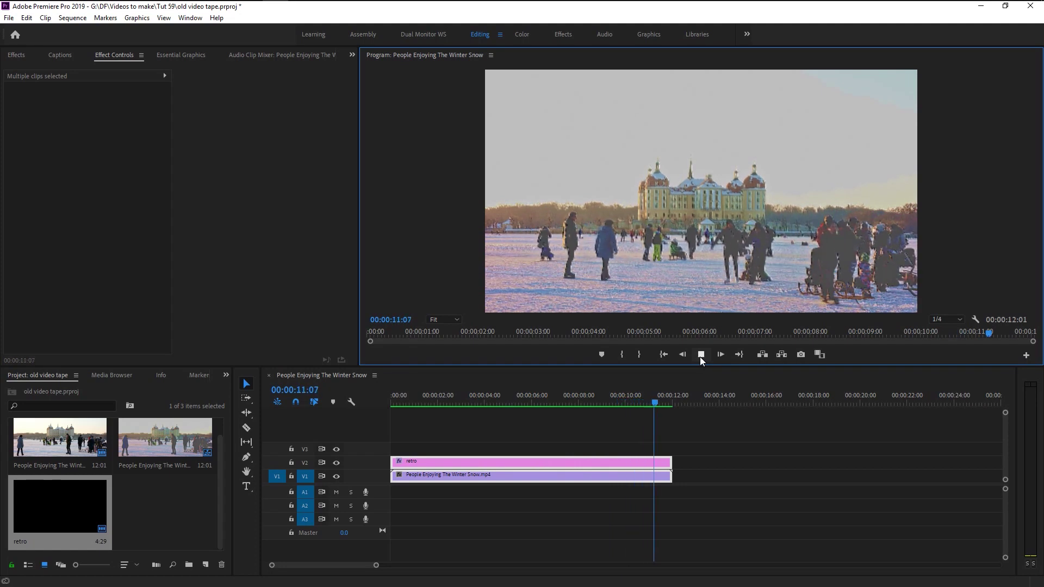
left_click(571, 522)
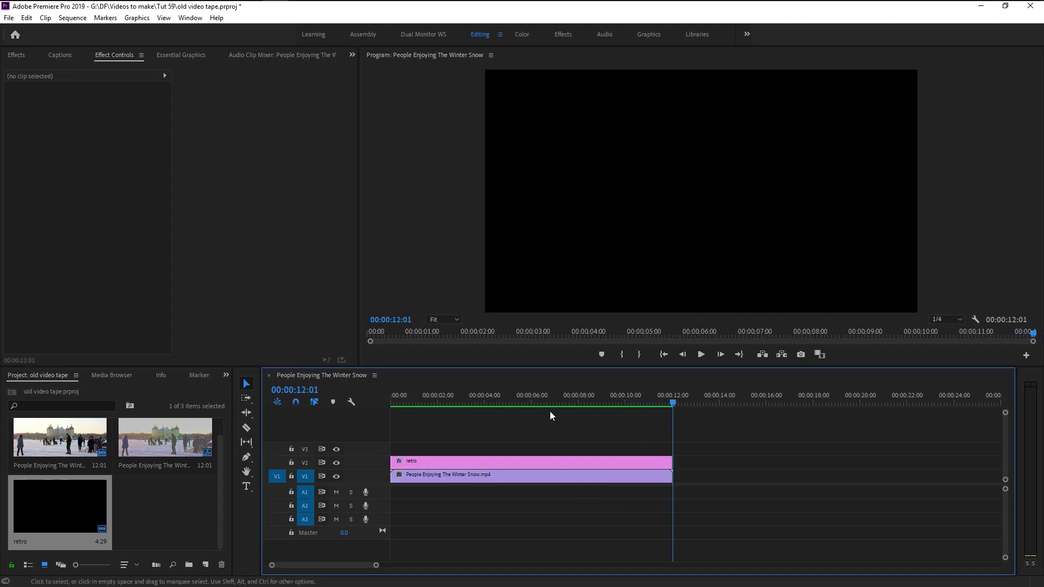
left_click(504, 402)
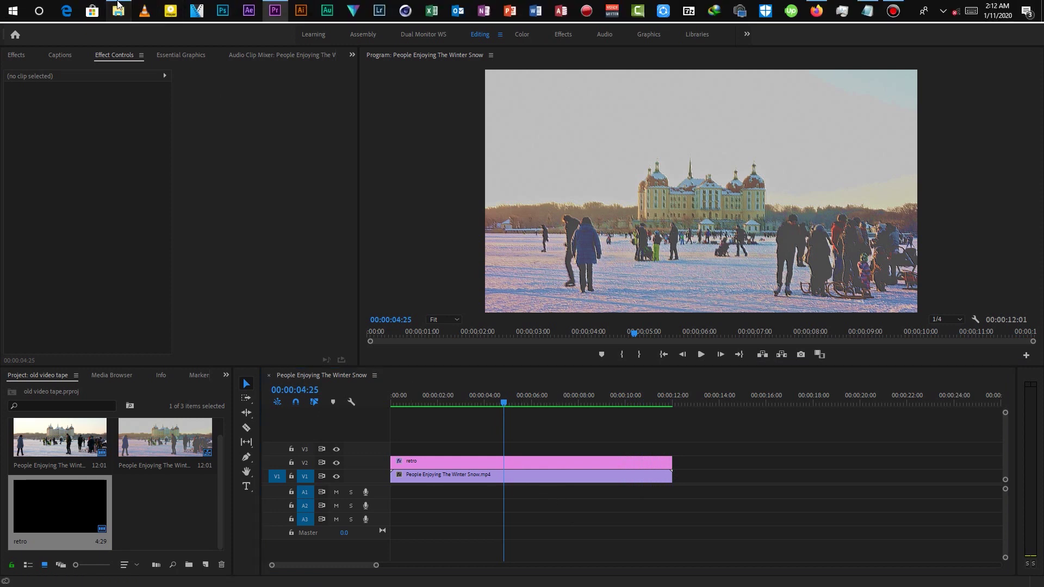
Import VHS VCR Interference Noise.mp4 from the Stock folder and place it on track V3 at the sequence start.
left_click(117, 5)
left_click(346, 152)
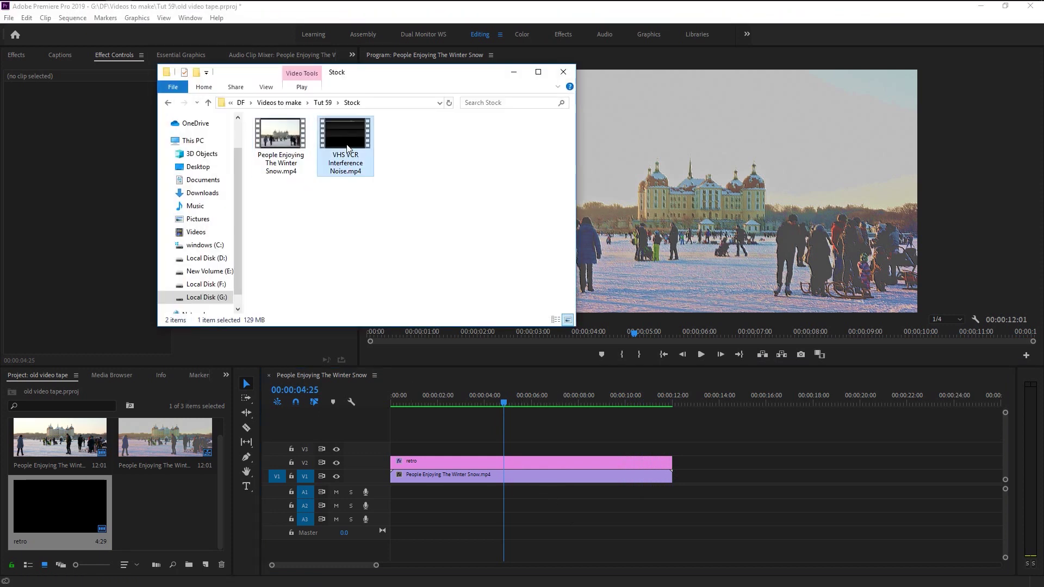
left_click_drag(347, 146, 167, 504)
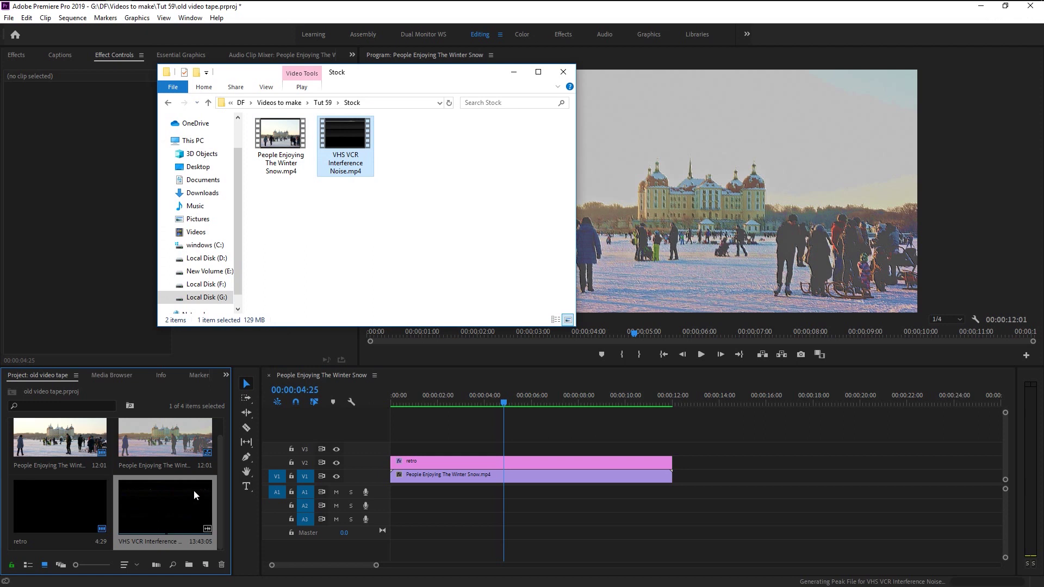
left_click(513, 72)
left_click_drag(288, 481, 401, 452)
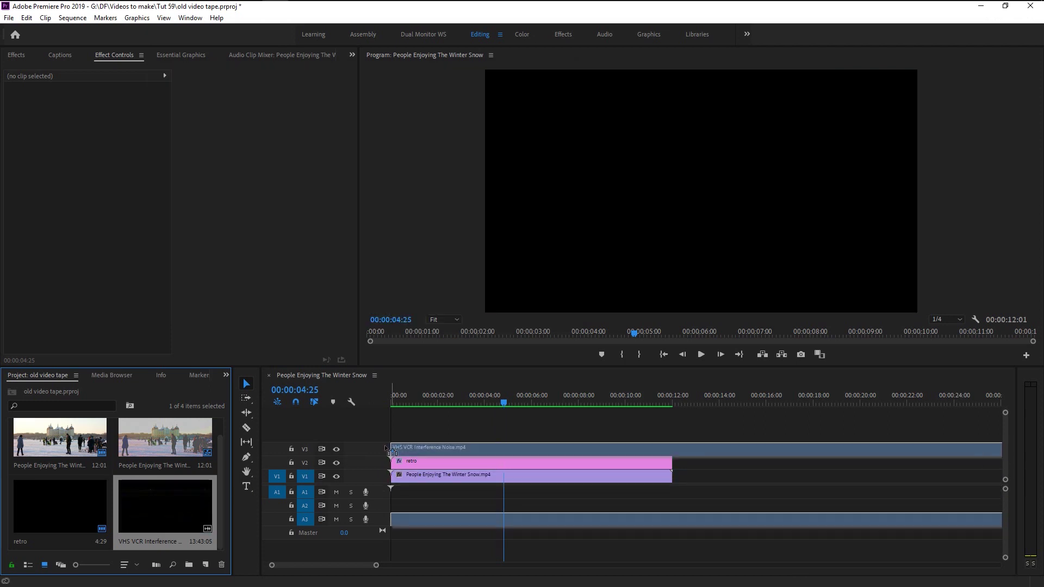
left_click(418, 449)
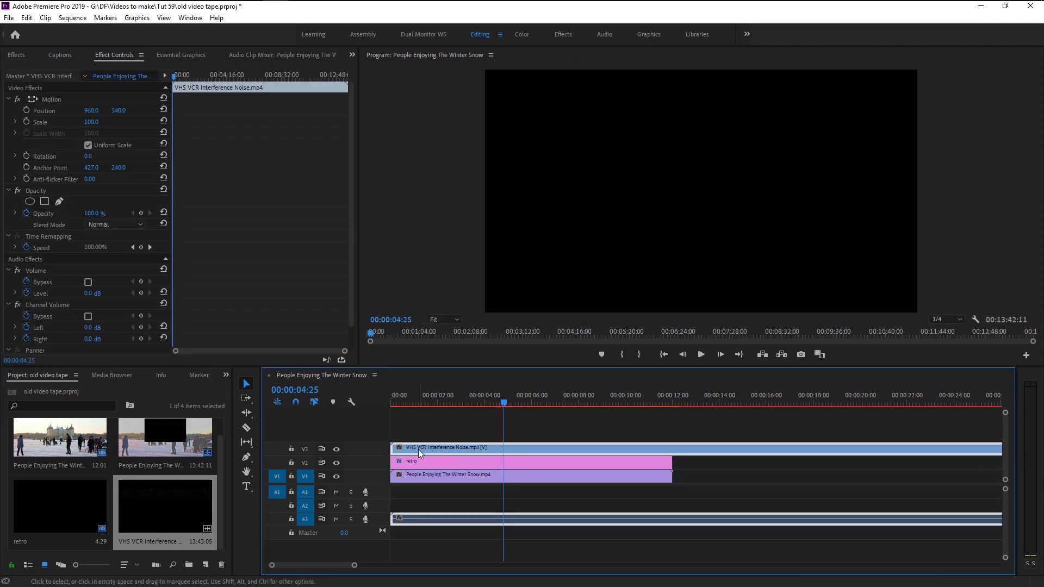
Hide tracks V2 and V1 and scale the VHS VCR Interference Noise clip to the frame size.
left_click(336, 463)
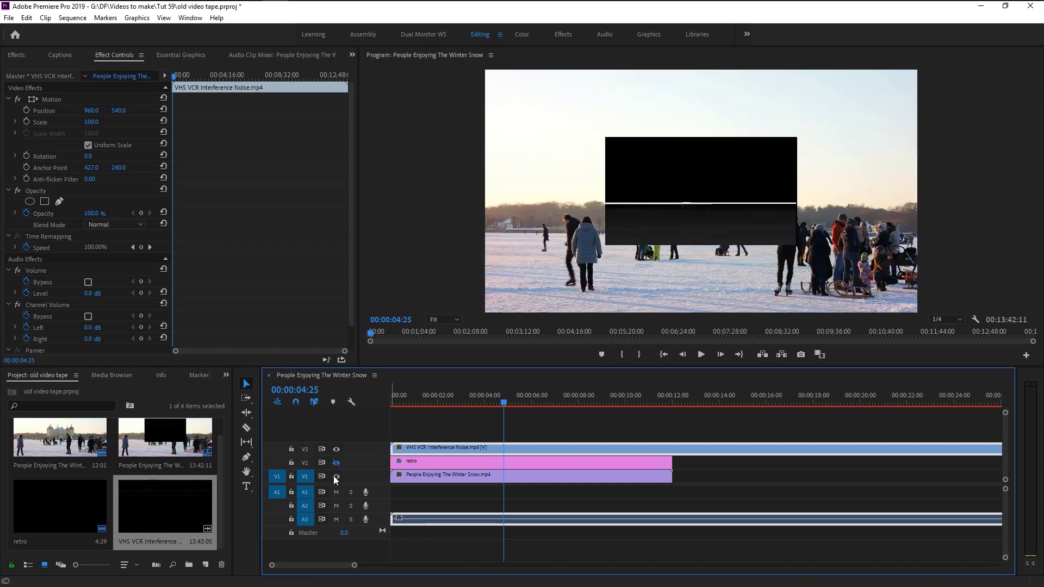
left_click(336, 477)
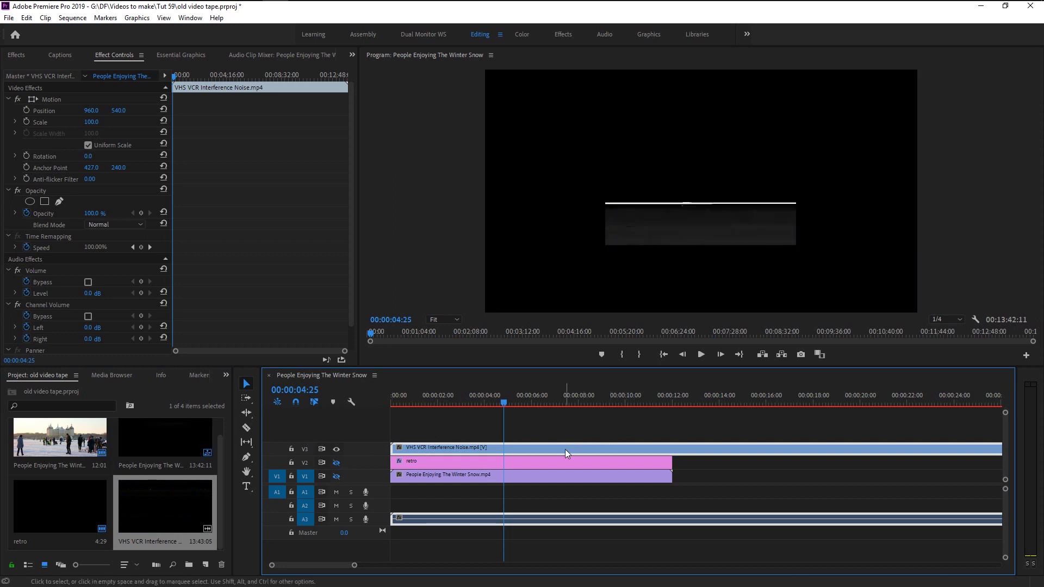
right_click(449, 449)
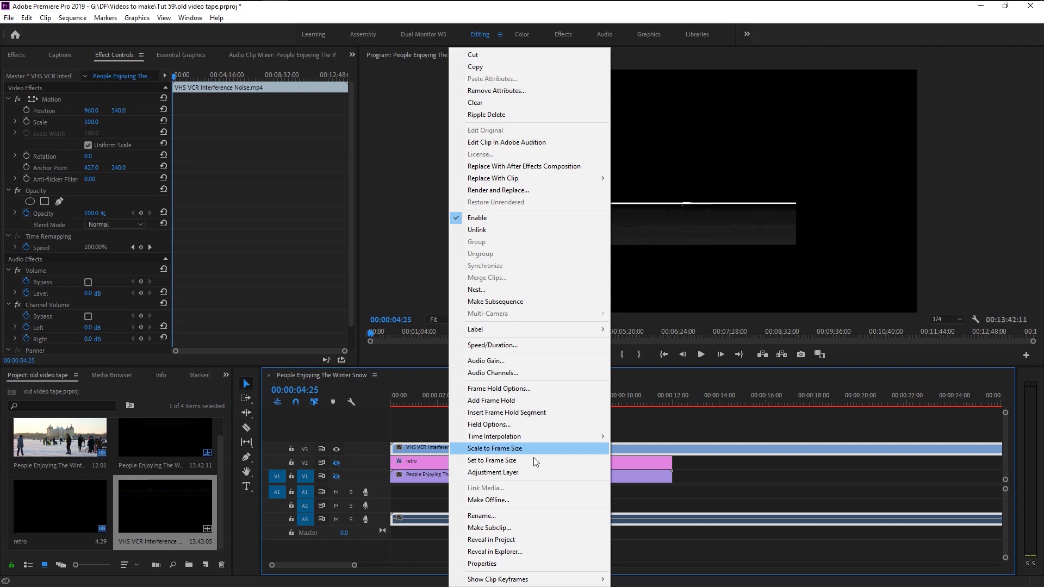
left_click(532, 449)
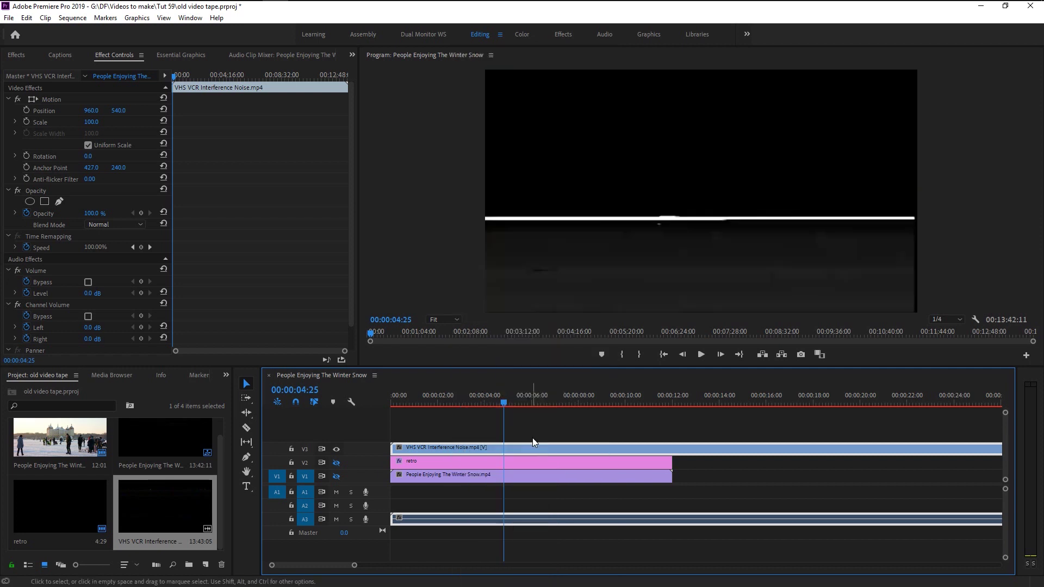
Preview the interference noise clip, cut it at 00:00:05:11 and remove the opening part, closing the gap.
key("space")
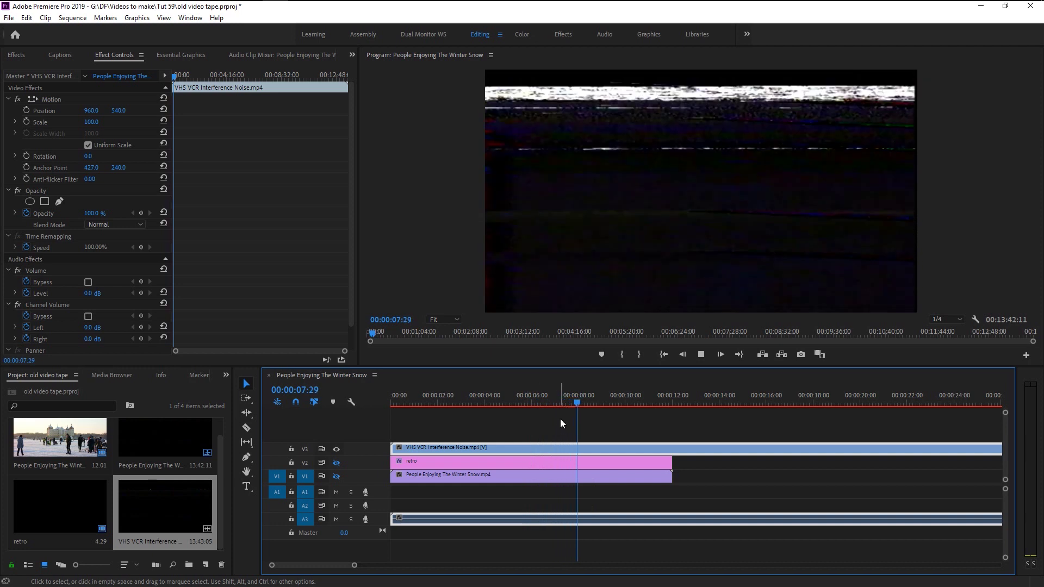
left_click(517, 403)
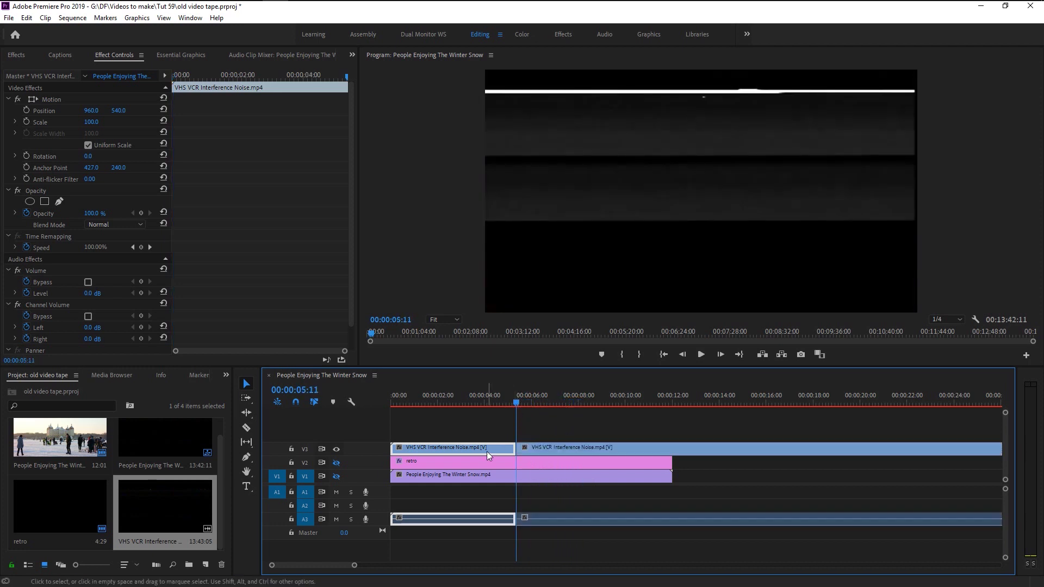
key("q")
Trim the end of the interference noise clip to the end of the footage at 00:00:12:01.
left_click_drag(392, 422, 680, 450)
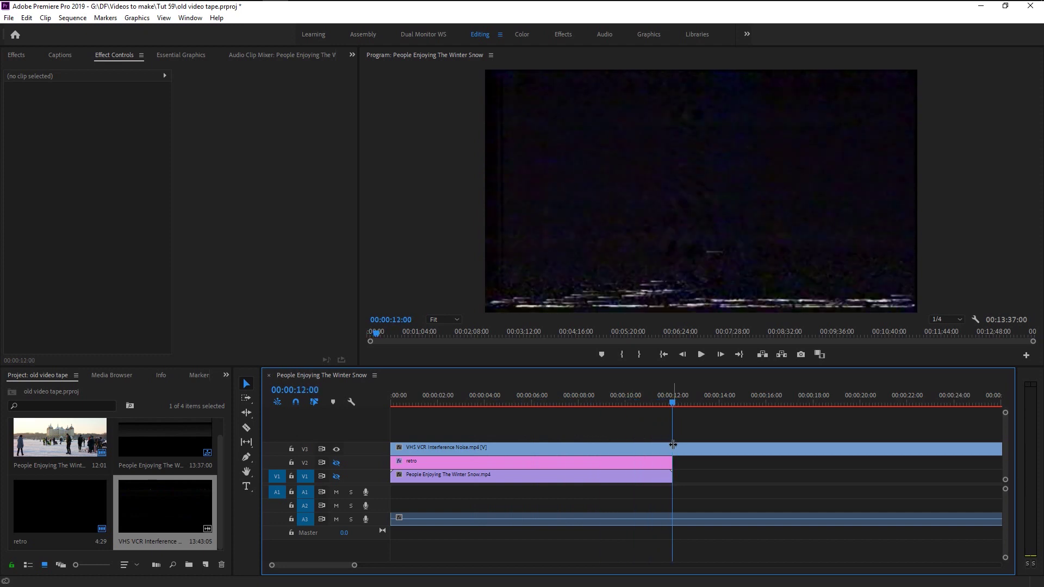
left_click(680, 450)
key("w")
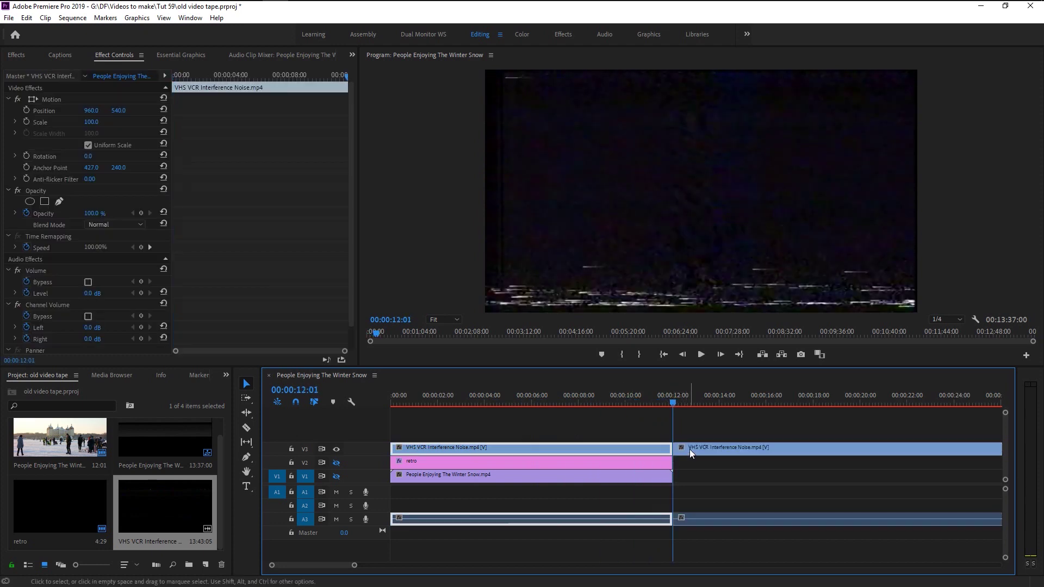
Play back the trimmed interference noise and set that clip's blend mode to Screen.
left_click(702, 361)
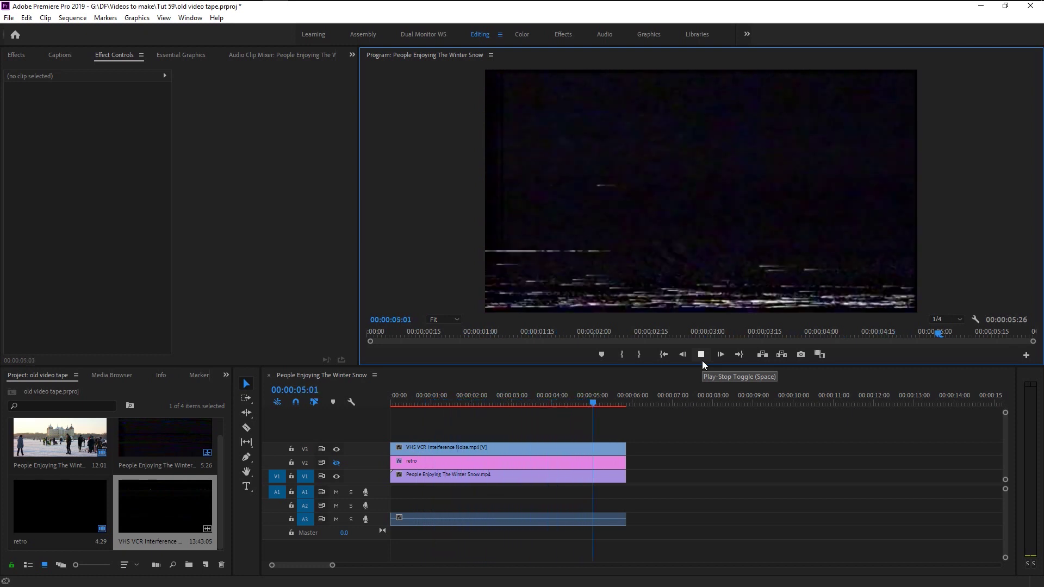
left_click(702, 359)
left_click(516, 448)
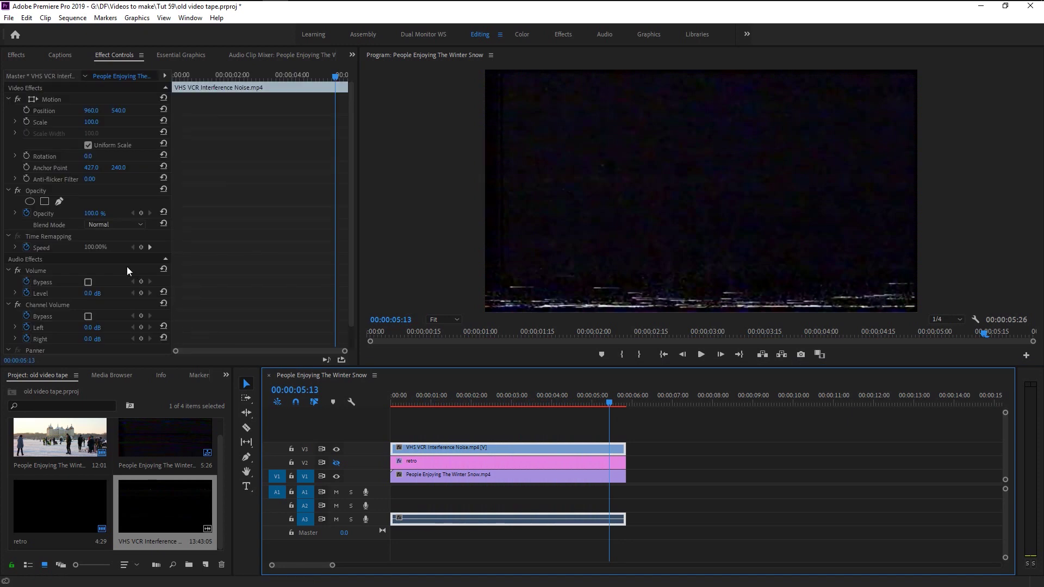
left_click(116, 226)
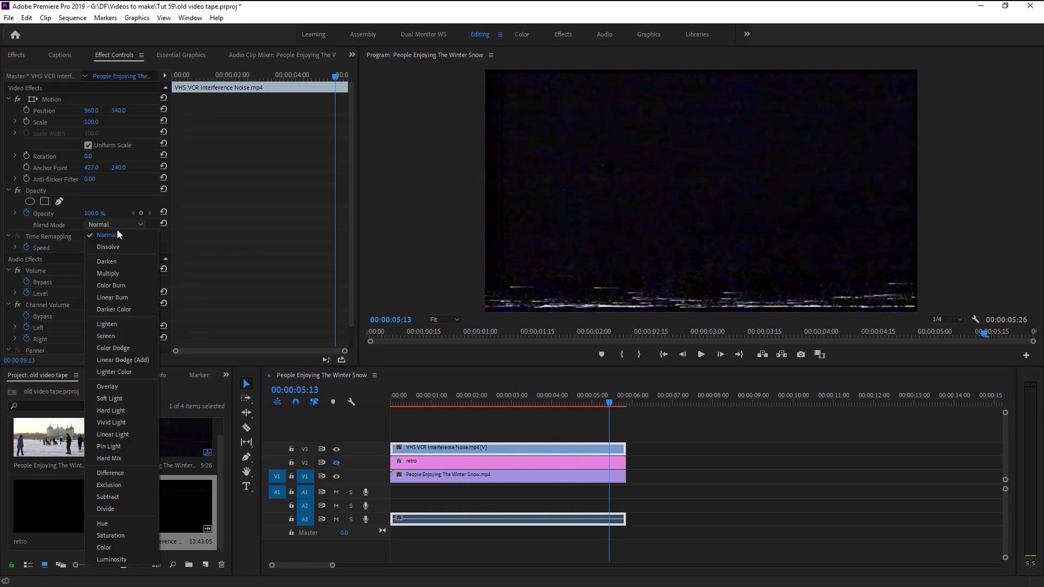
left_click(122, 336)
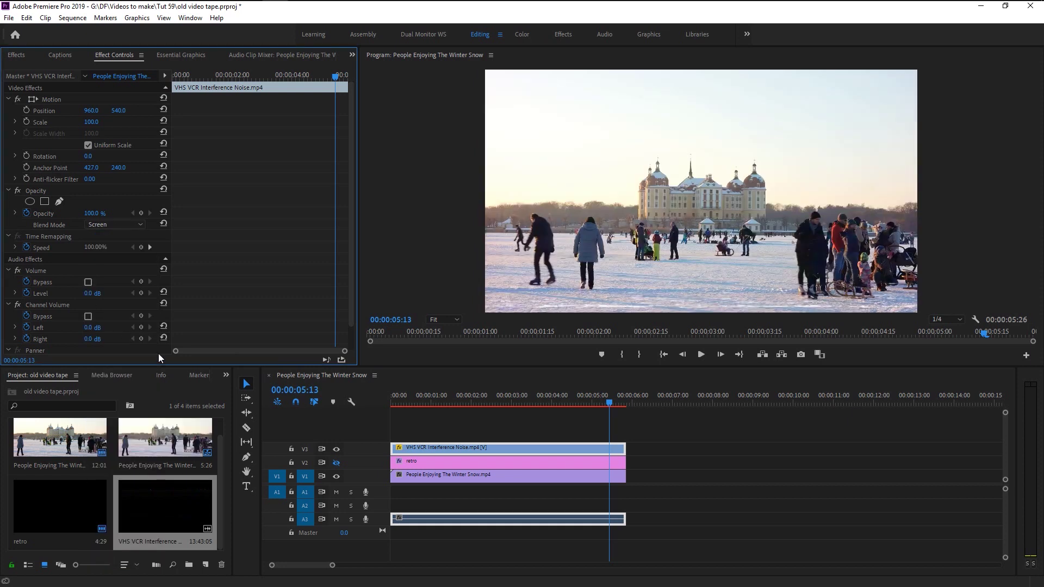
Show the retro track again, render the sequence and play it from the start.
left_click(335, 462)
key("Return")
left_click(698, 360)
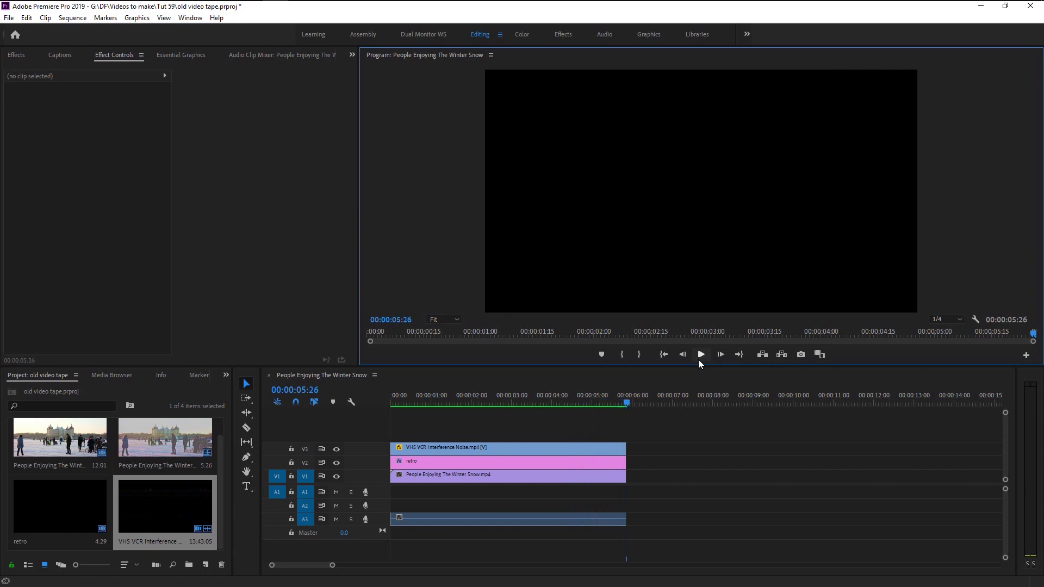
key("Home")
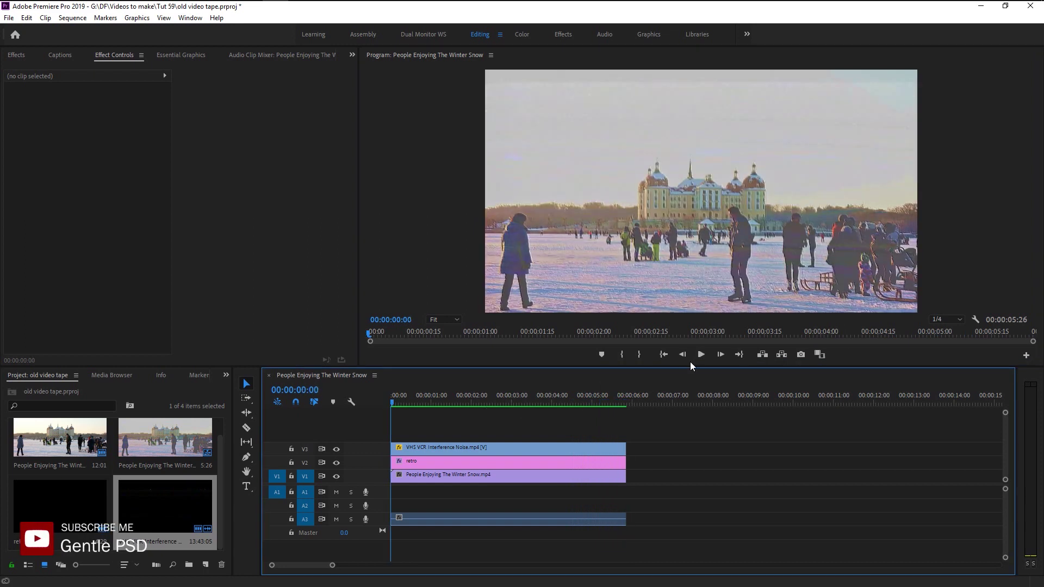
left_click(700, 355)
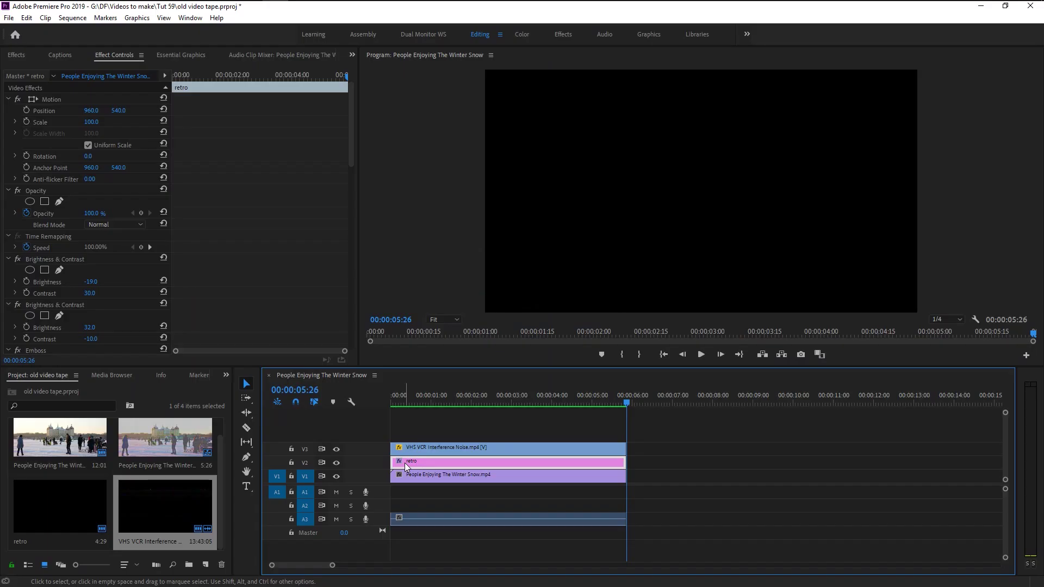
Move the retro layer past the end of the footage and create a new 1920 x 1080, 29.97 fps adjustment layer.
left_click_drag(475, 465, 749, 465)
key("shift+7")
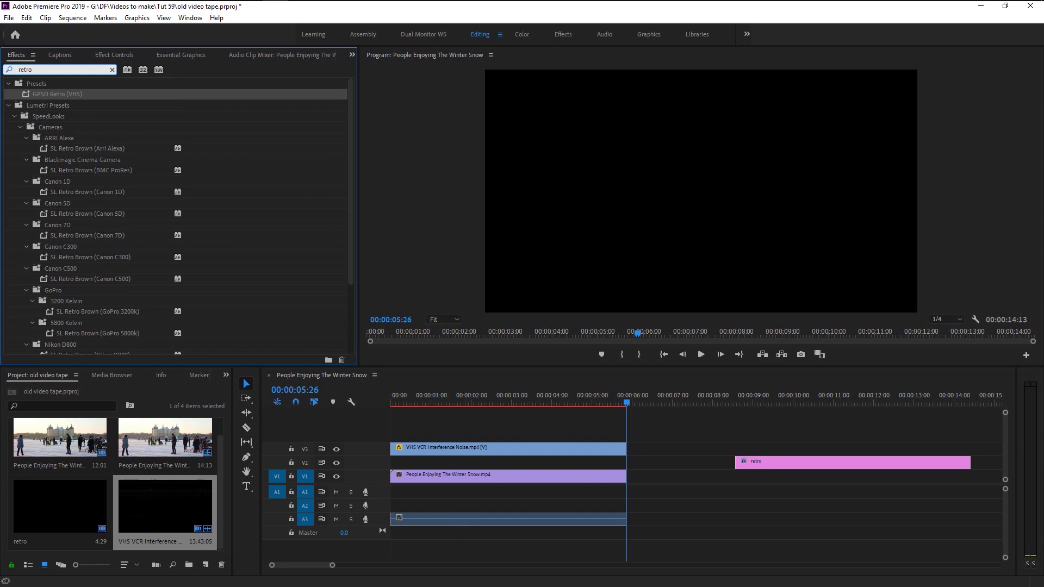
left_click(206, 564)
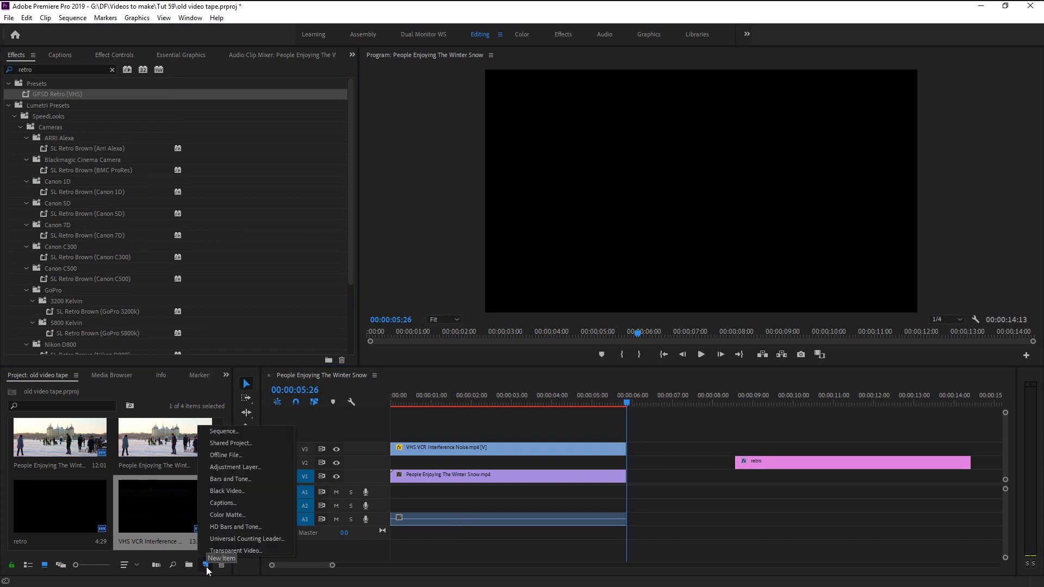
left_click(235, 467)
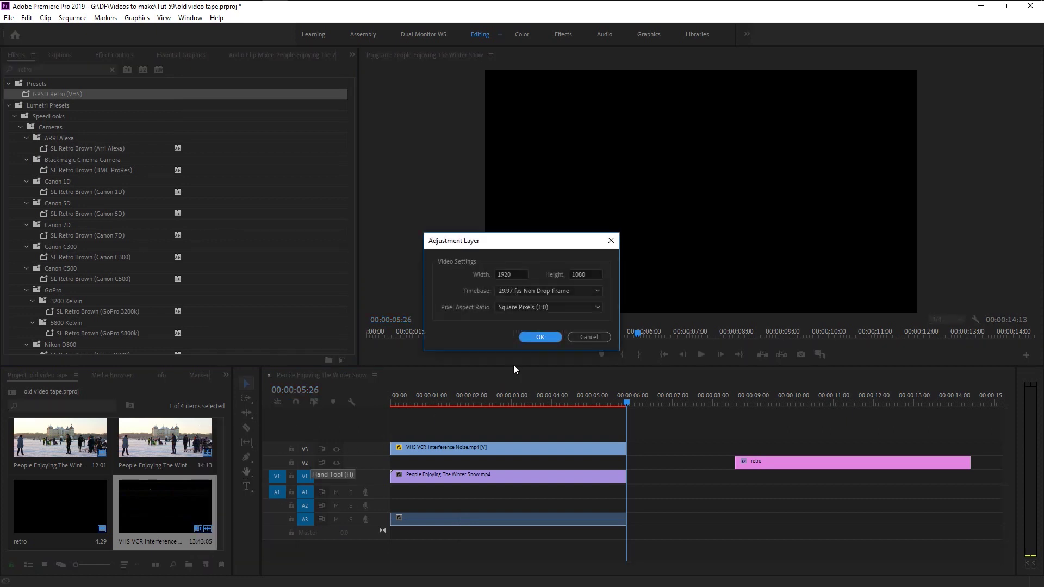
left_click(538, 337)
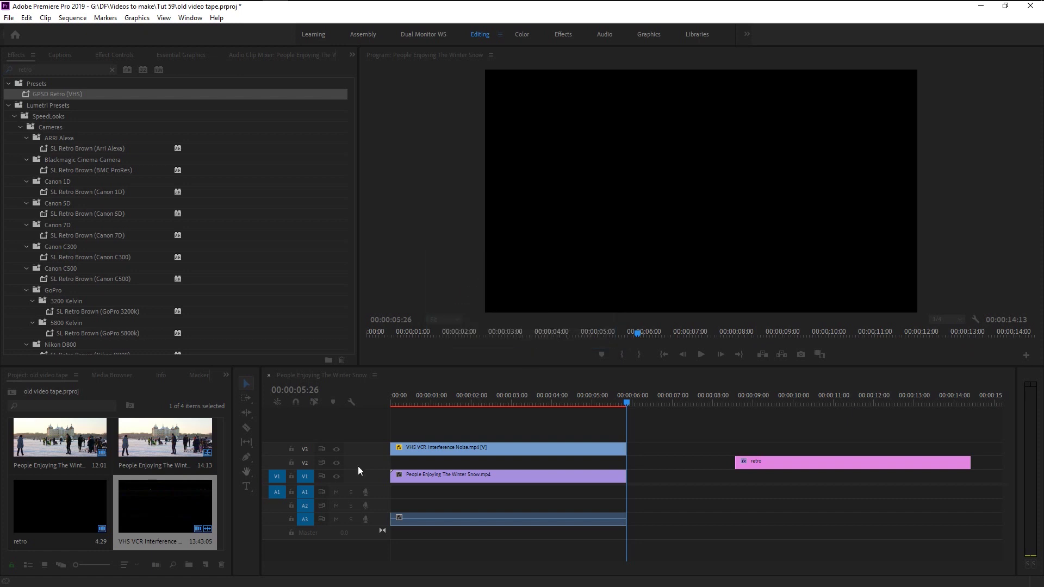
Place the new adjustment layer on V2 at the sequence start, extend it to 00:00:05:26 and select it with the playhead at 00:00:03:00.
left_click_drag(86, 521, 387, 467)
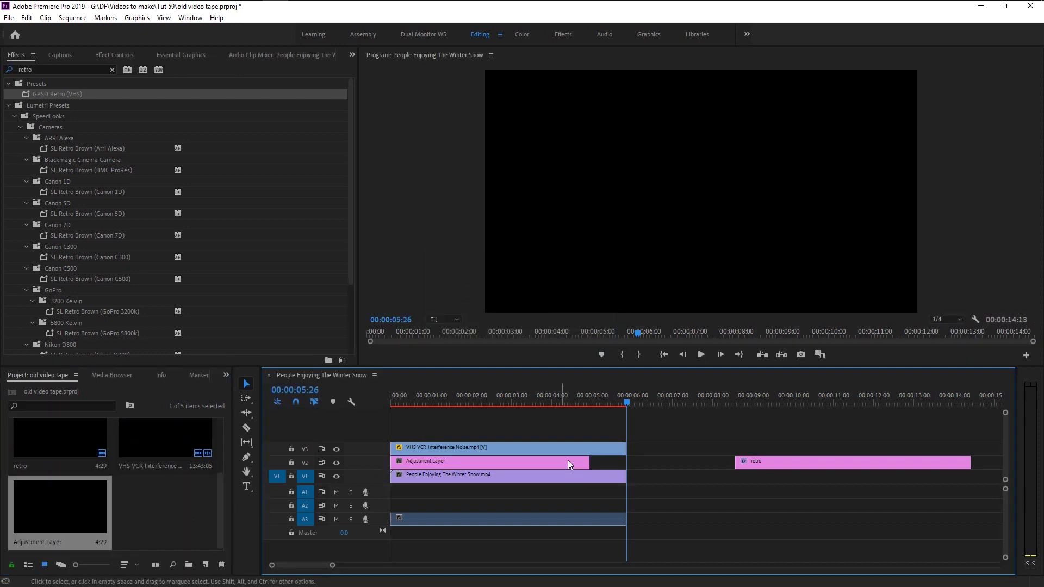
left_click_drag(584, 458, 625, 461)
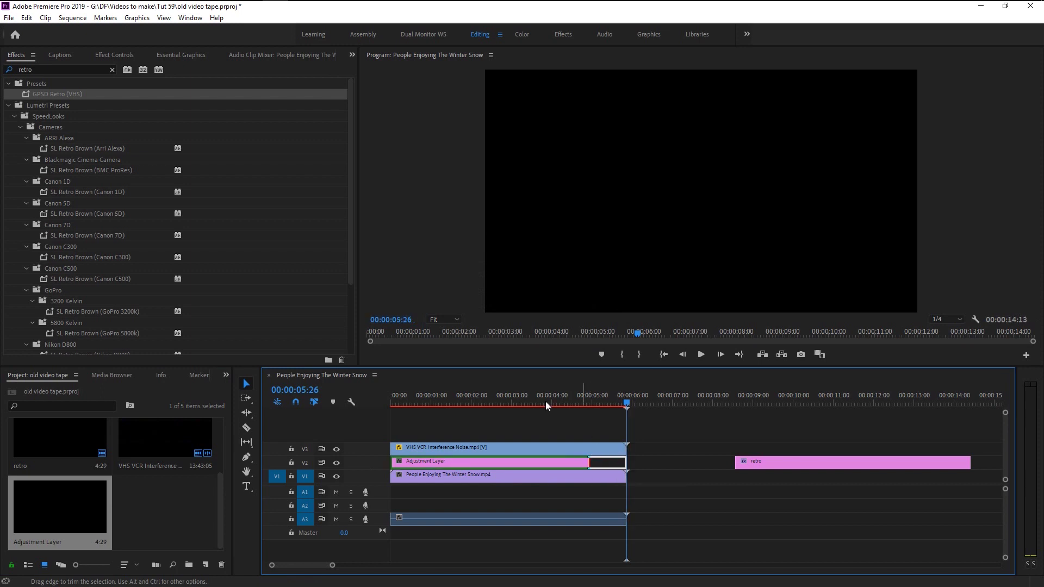
left_click(511, 401)
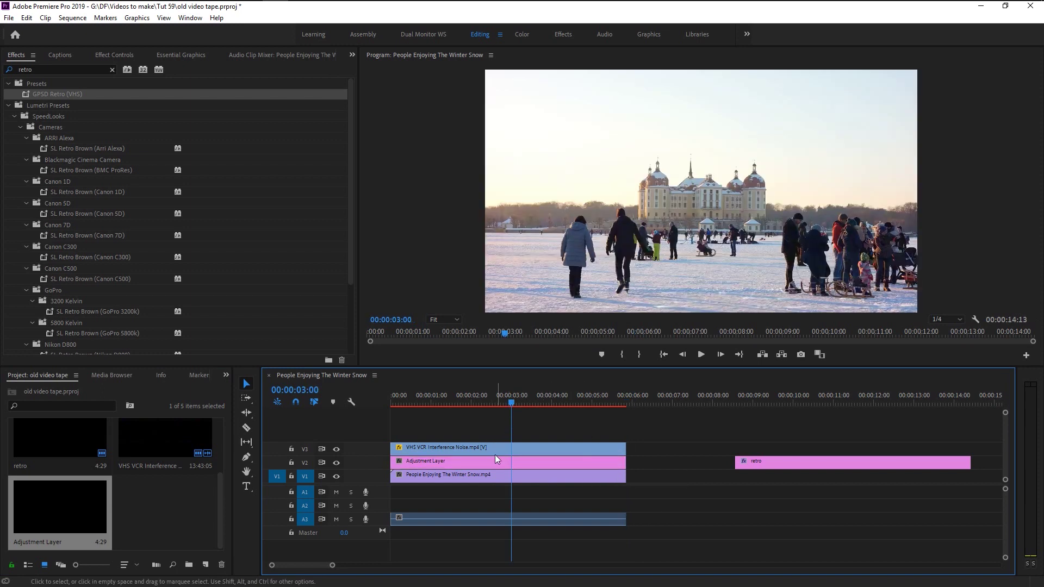
left_click(488, 459)
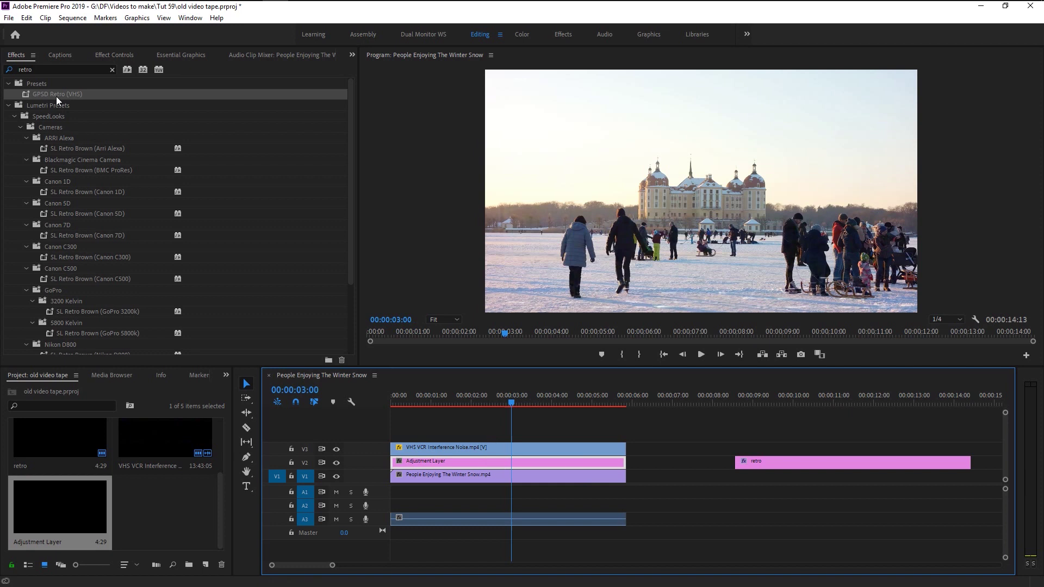
Apply the GPSD Retro (VHS) preset to the new adjustment layer on V2 above the snow clip.
left_click_drag(57, 97, 461, 463)
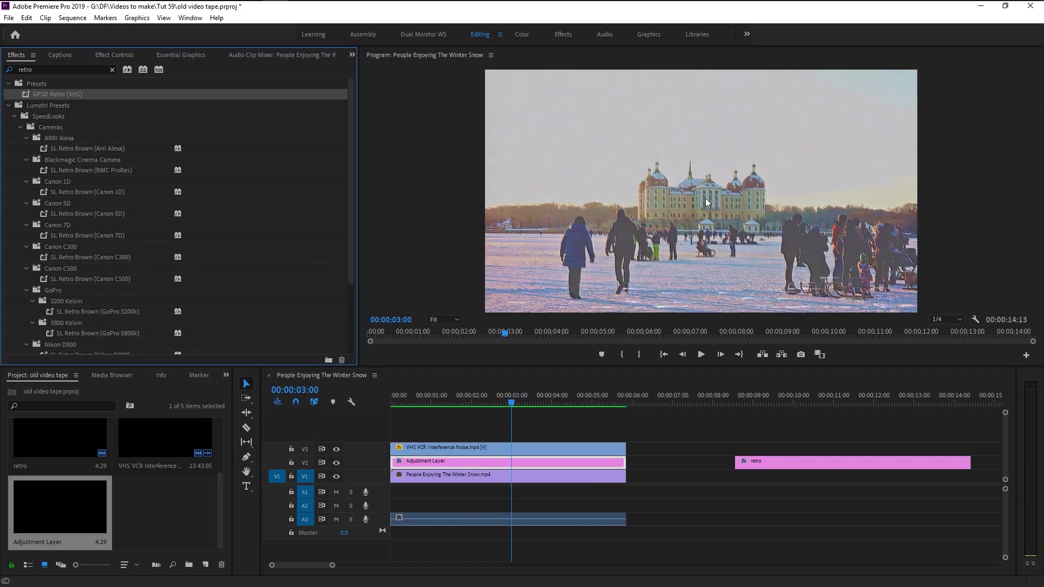
left_click_drag(505, 400, 494, 383)
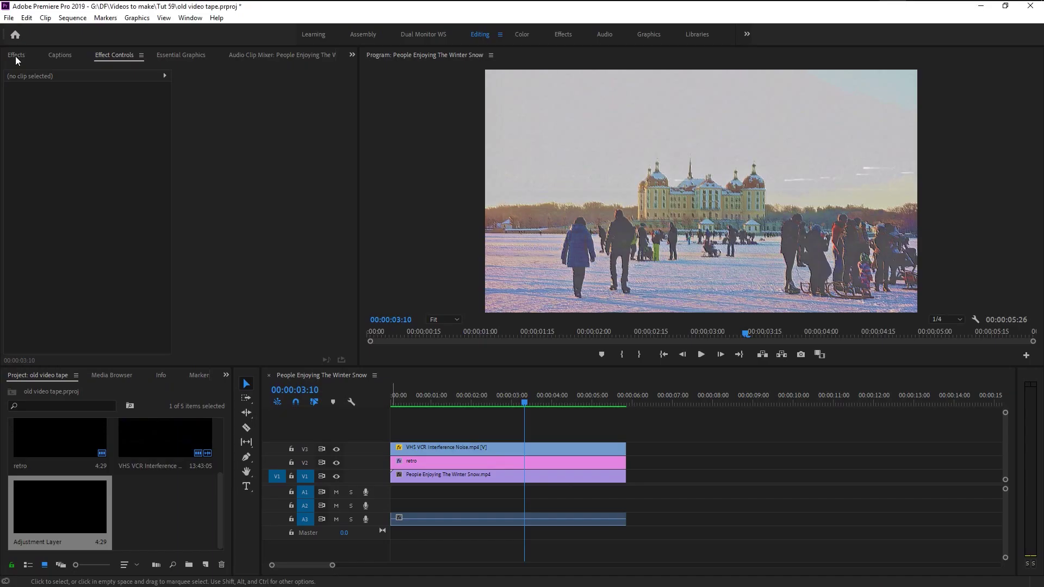
Import the effects preset file GPSD Retro (VHS).prfpset from the Tut 59 folder.
left_click(16, 57)
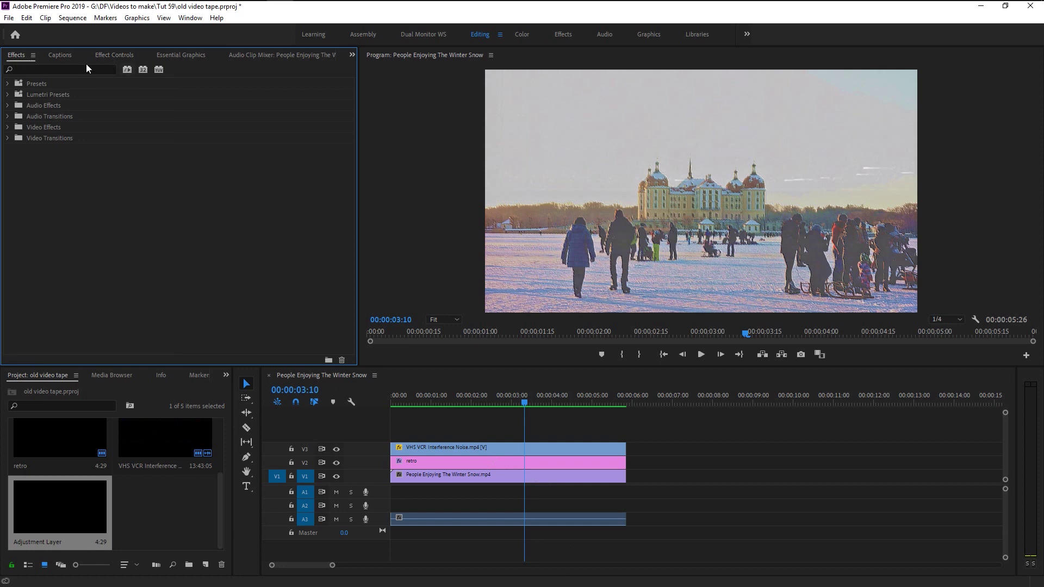
left_click(32, 57)
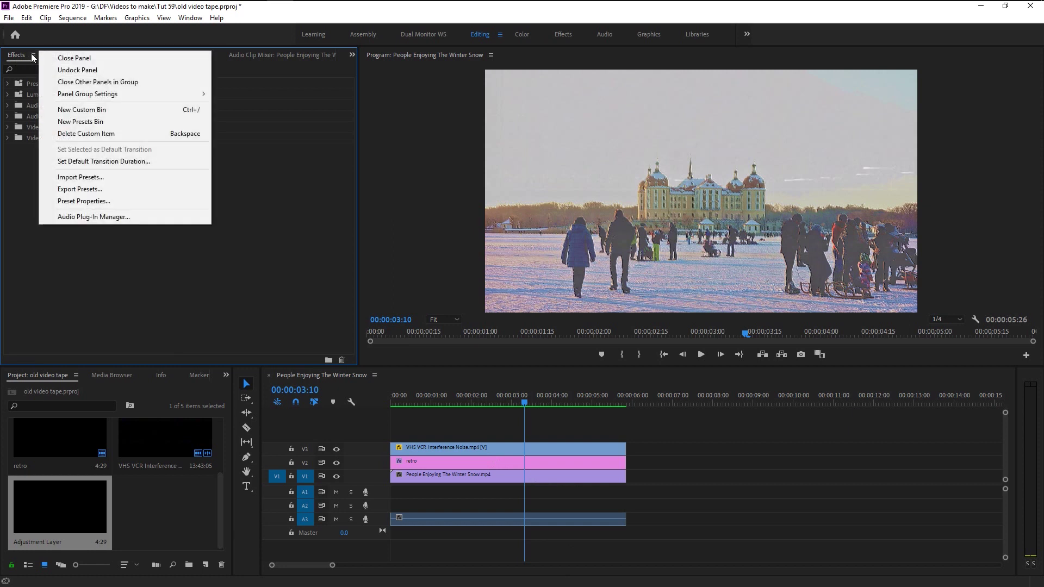
left_click(122, 177)
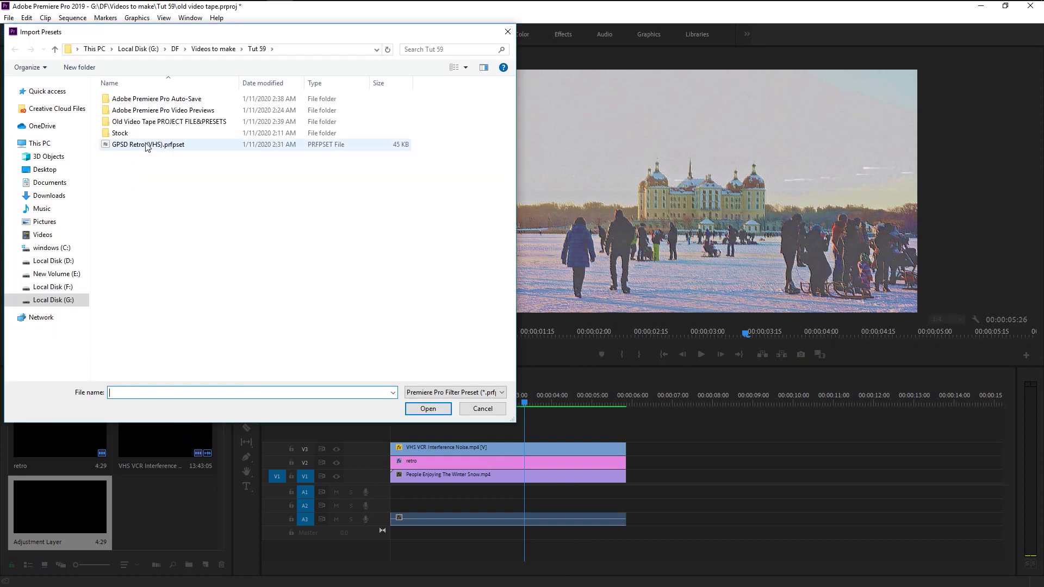
left_click(169, 148)
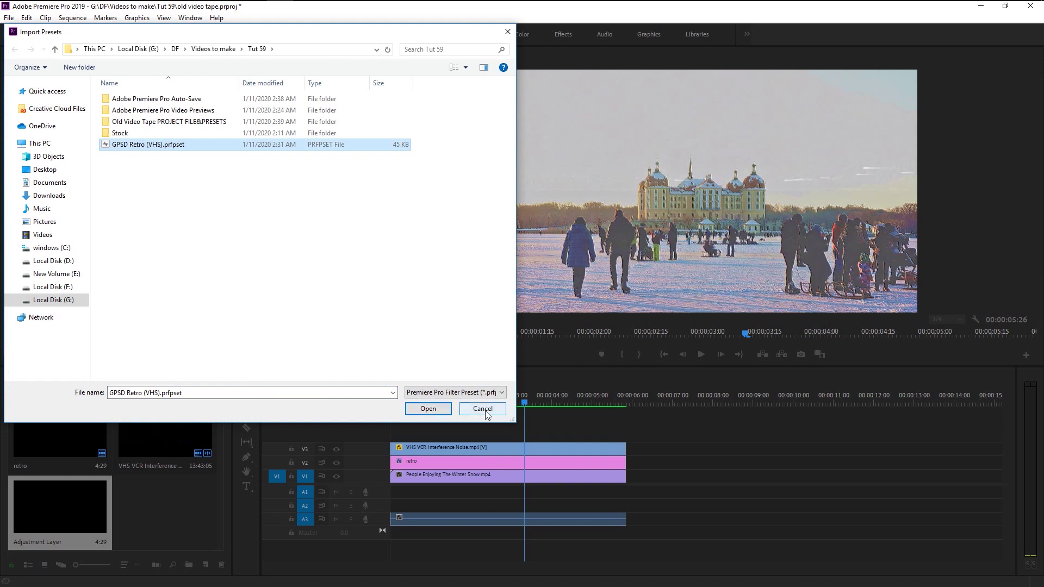
left_click(445, 407)
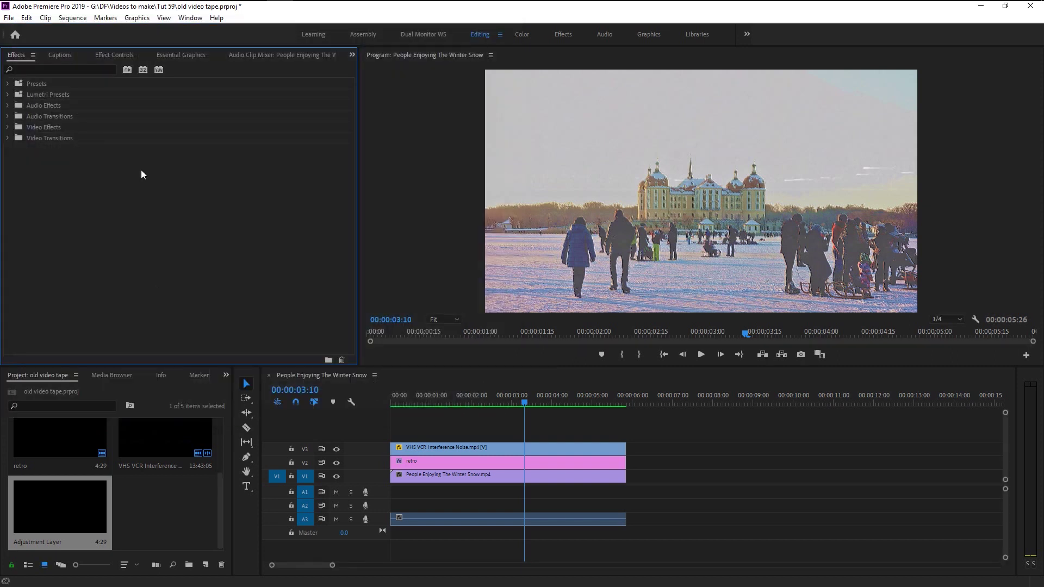